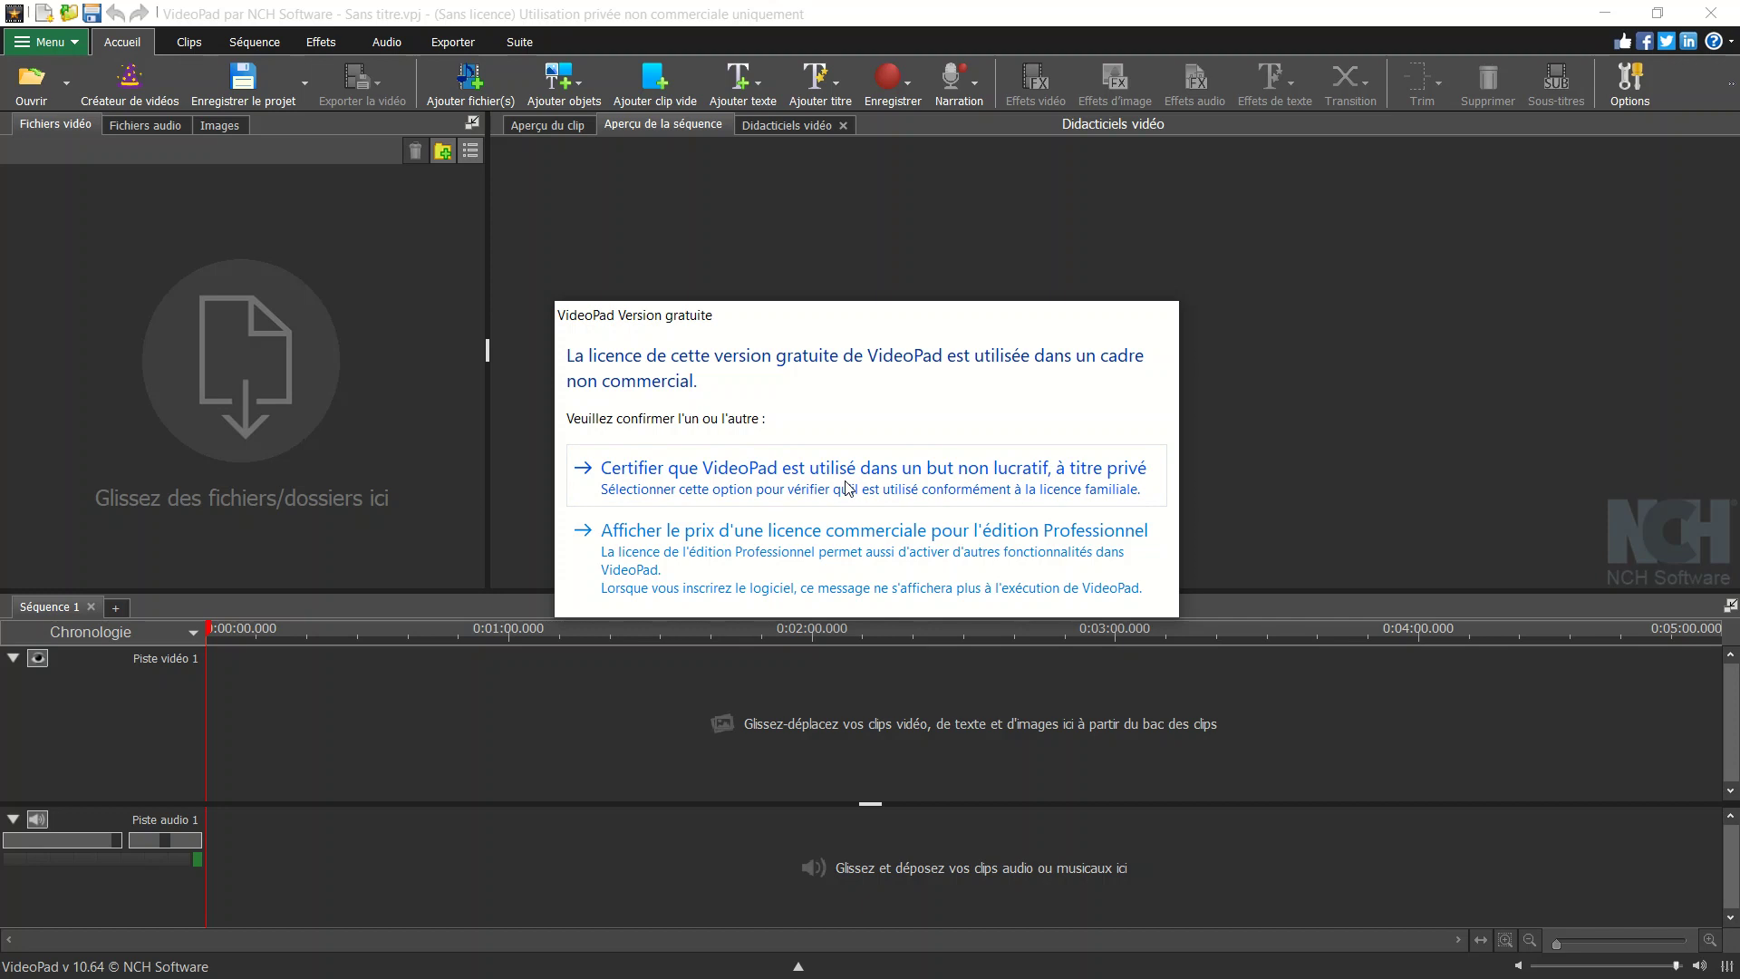
Certify private non-profit use and start the video assistant with the Graduation full-video template
click(845, 482)
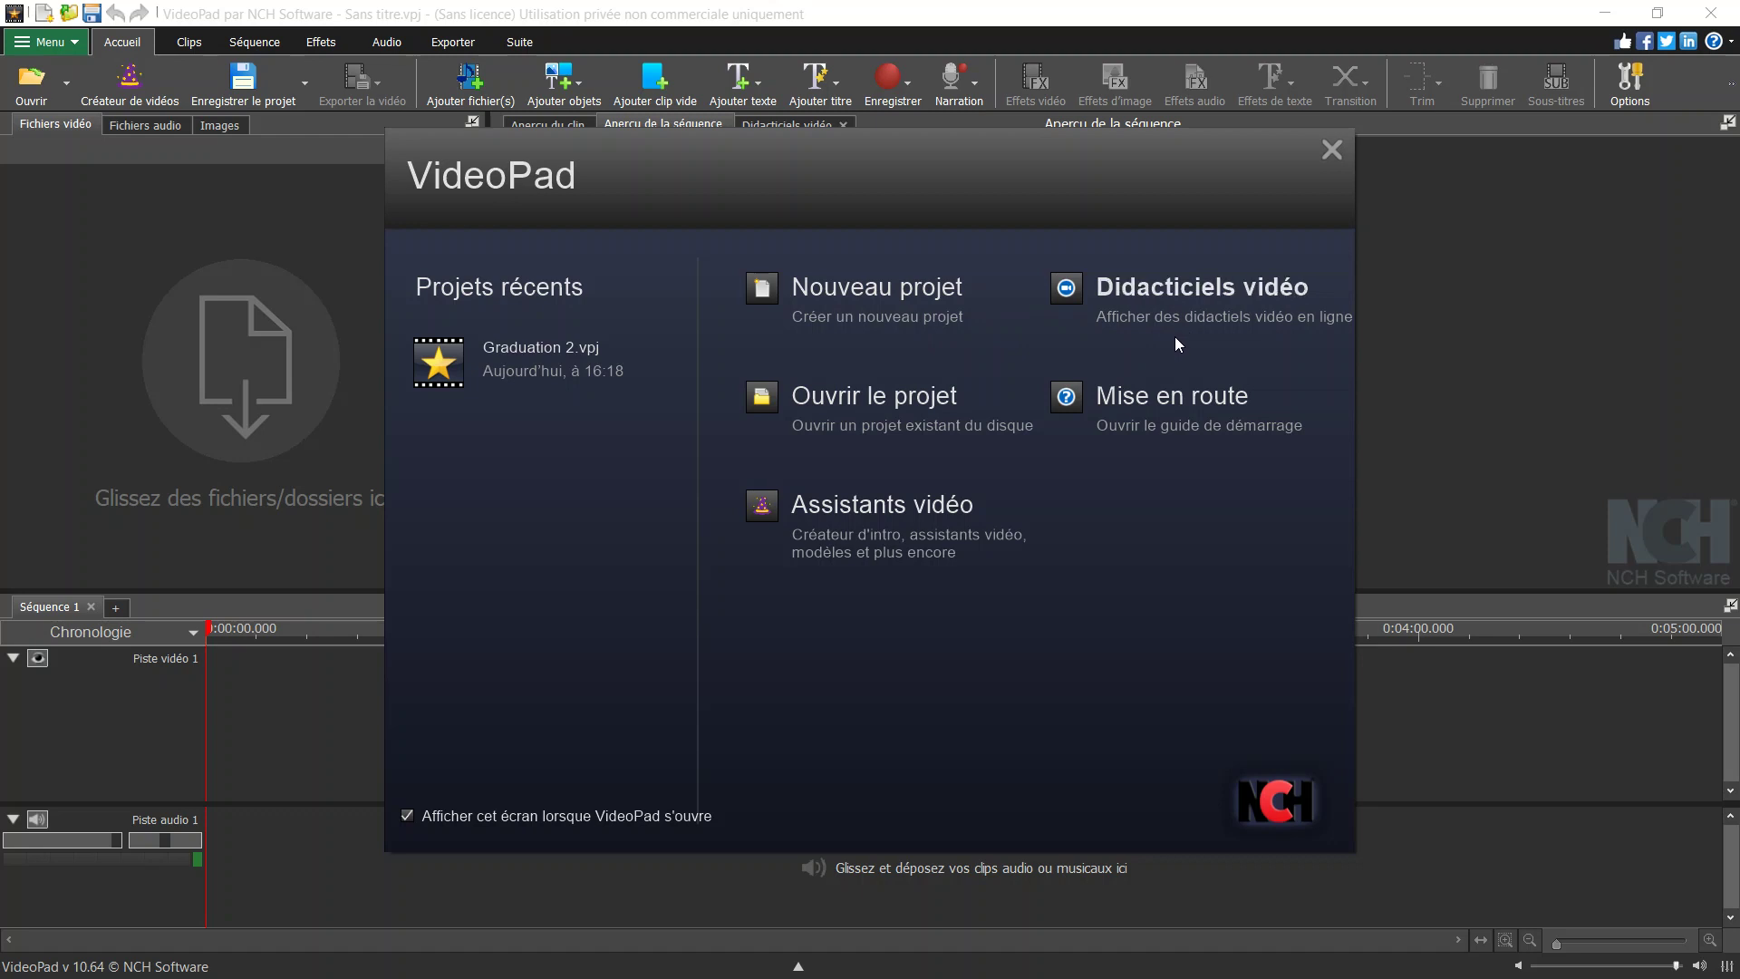
click(884, 525)
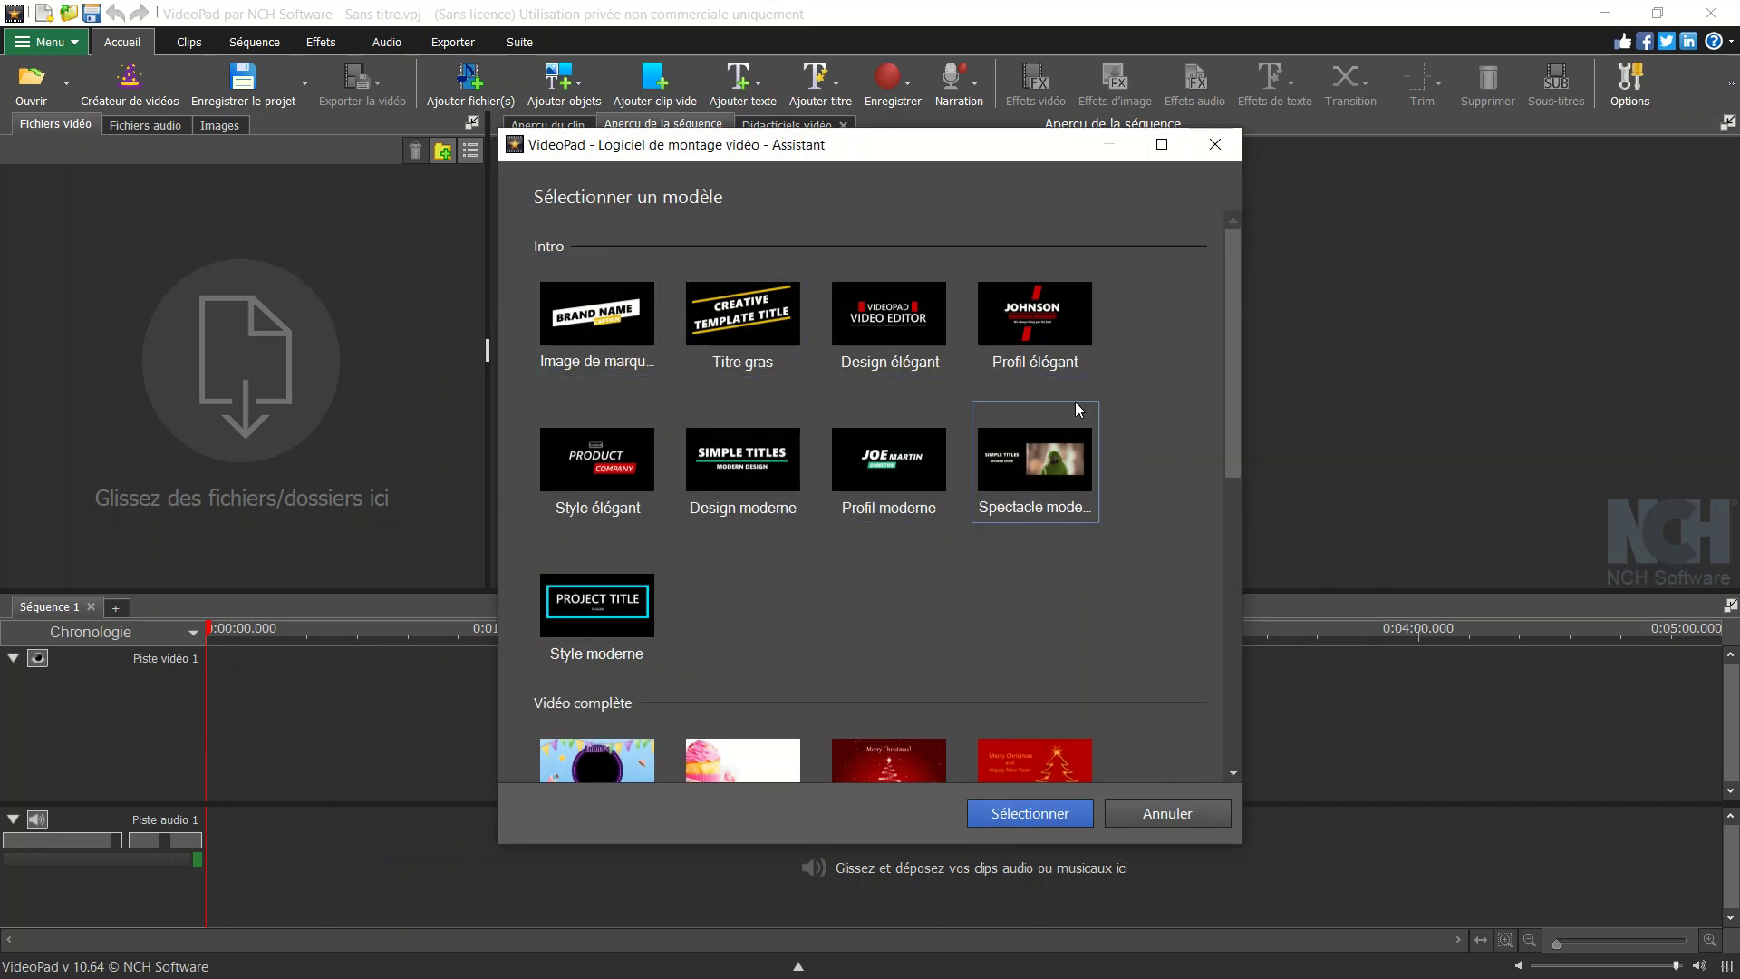
drag(1237, 382, 1211, 704)
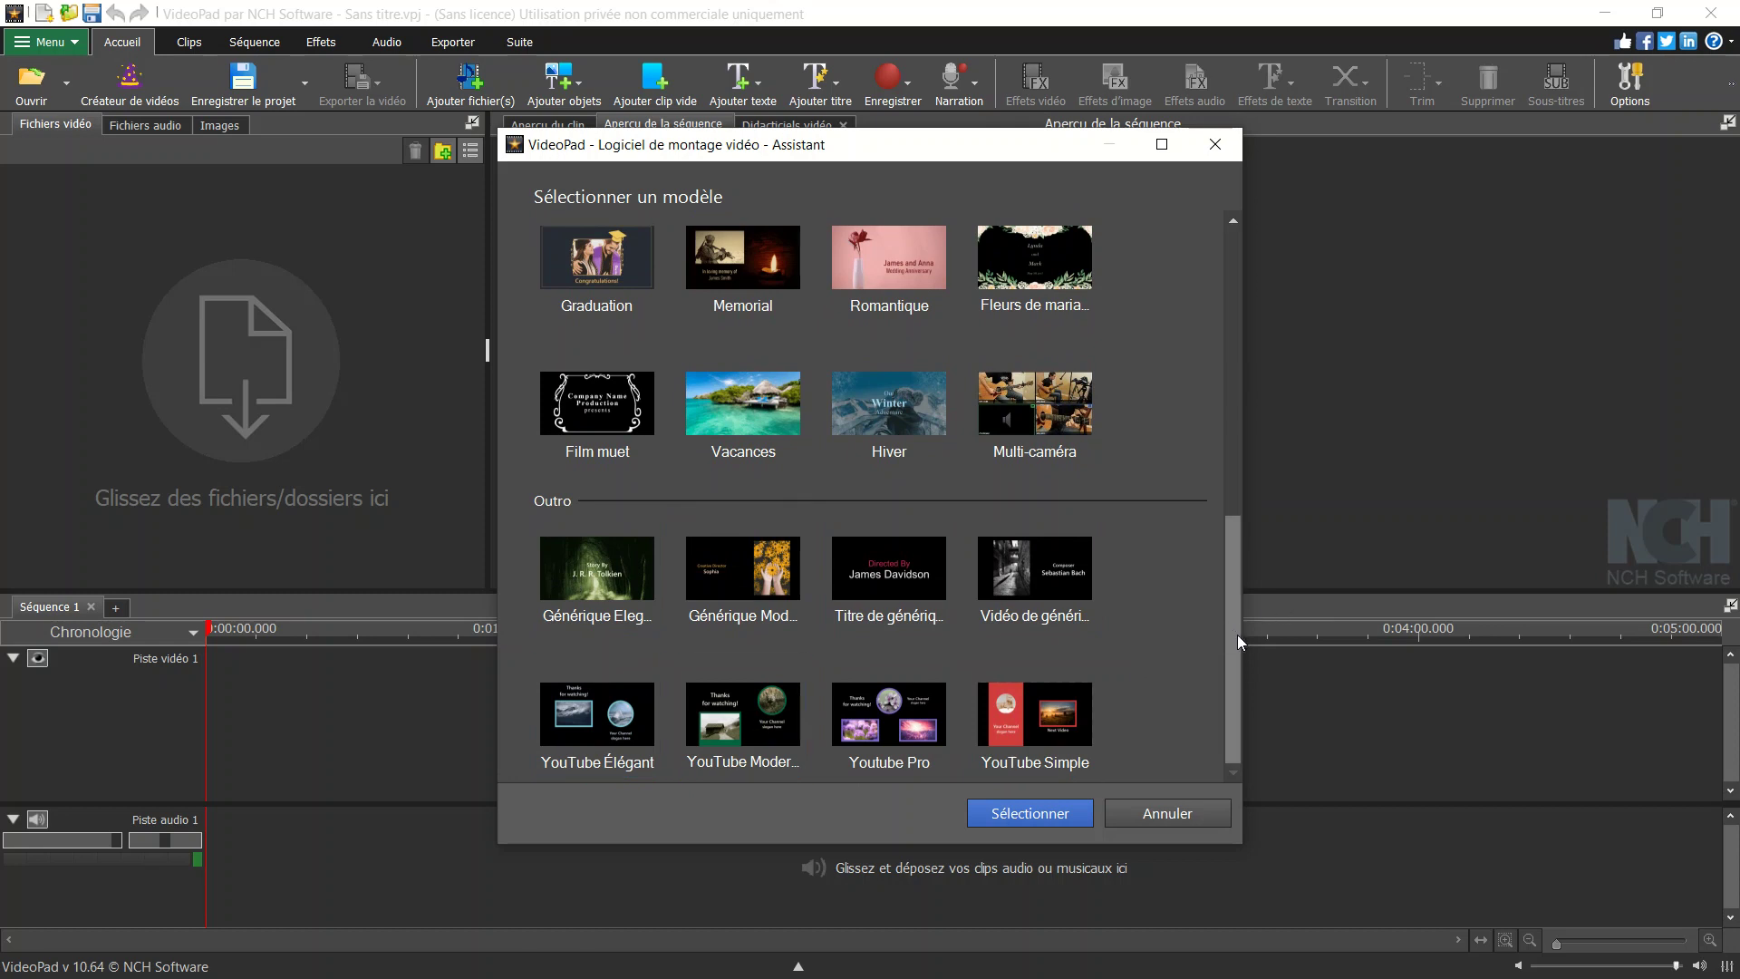
drag(1238, 634, 1231, 536)
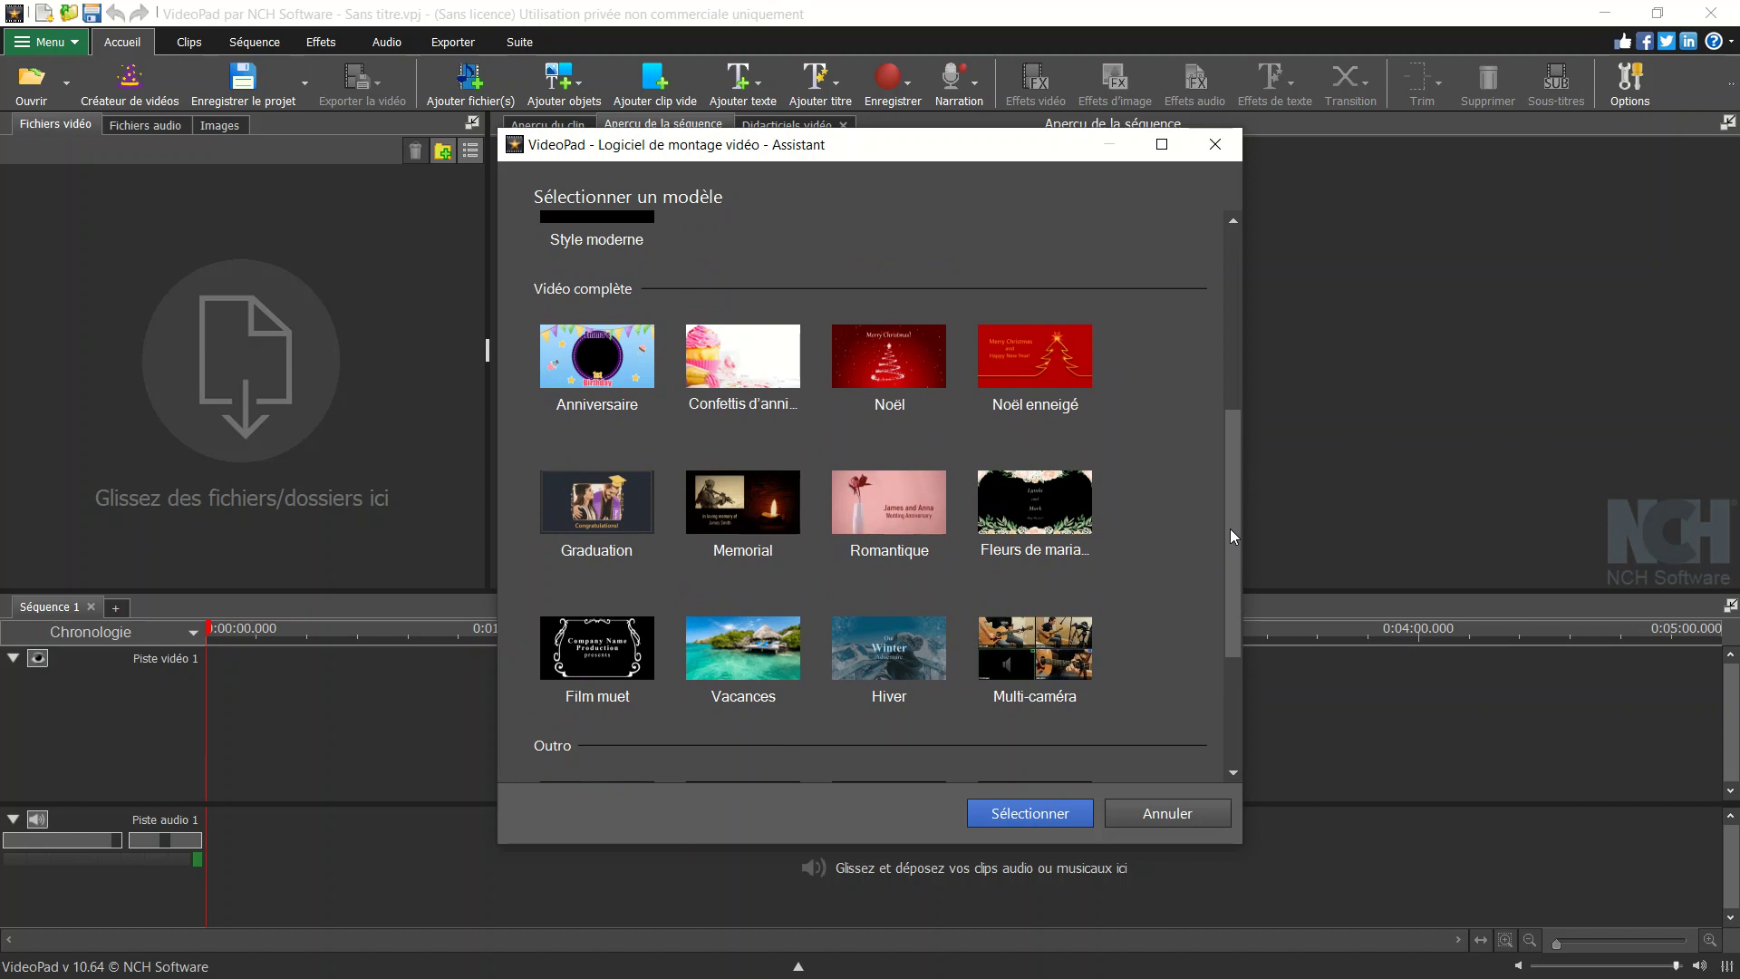
double_click(593, 513)
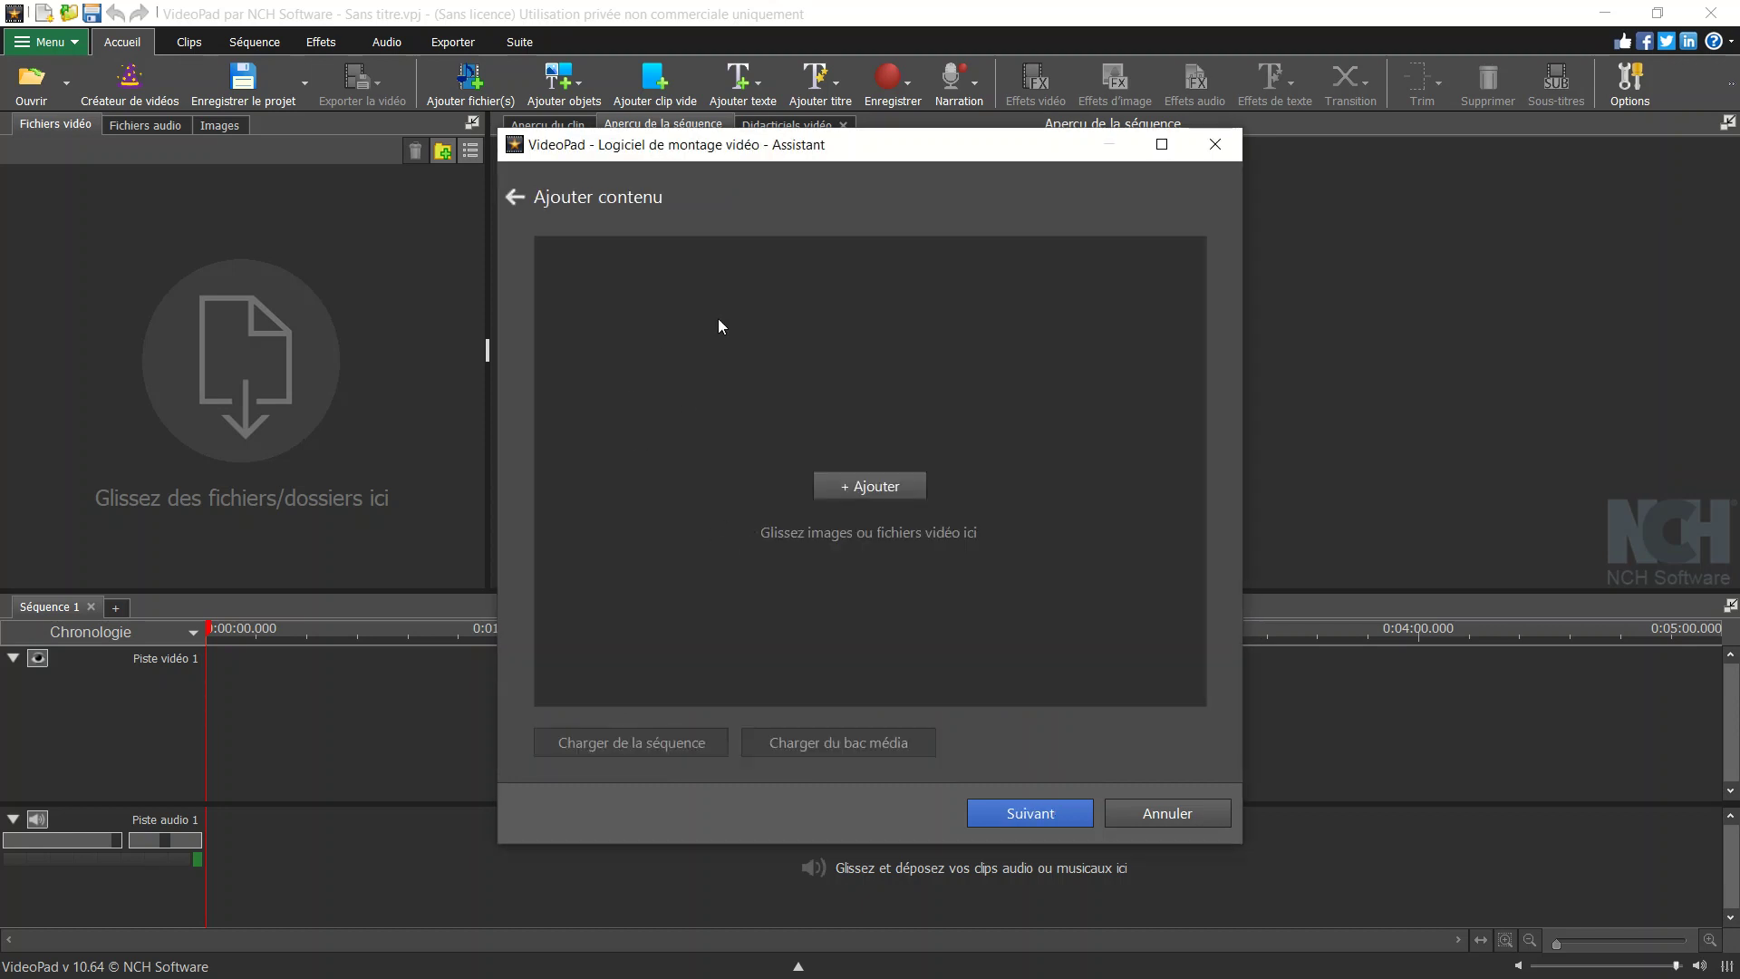
Add all photos of the Macro fleurs folder, from à coeur ouvert to Sauge ornementale, as the assistant's content and continue
click(891, 494)
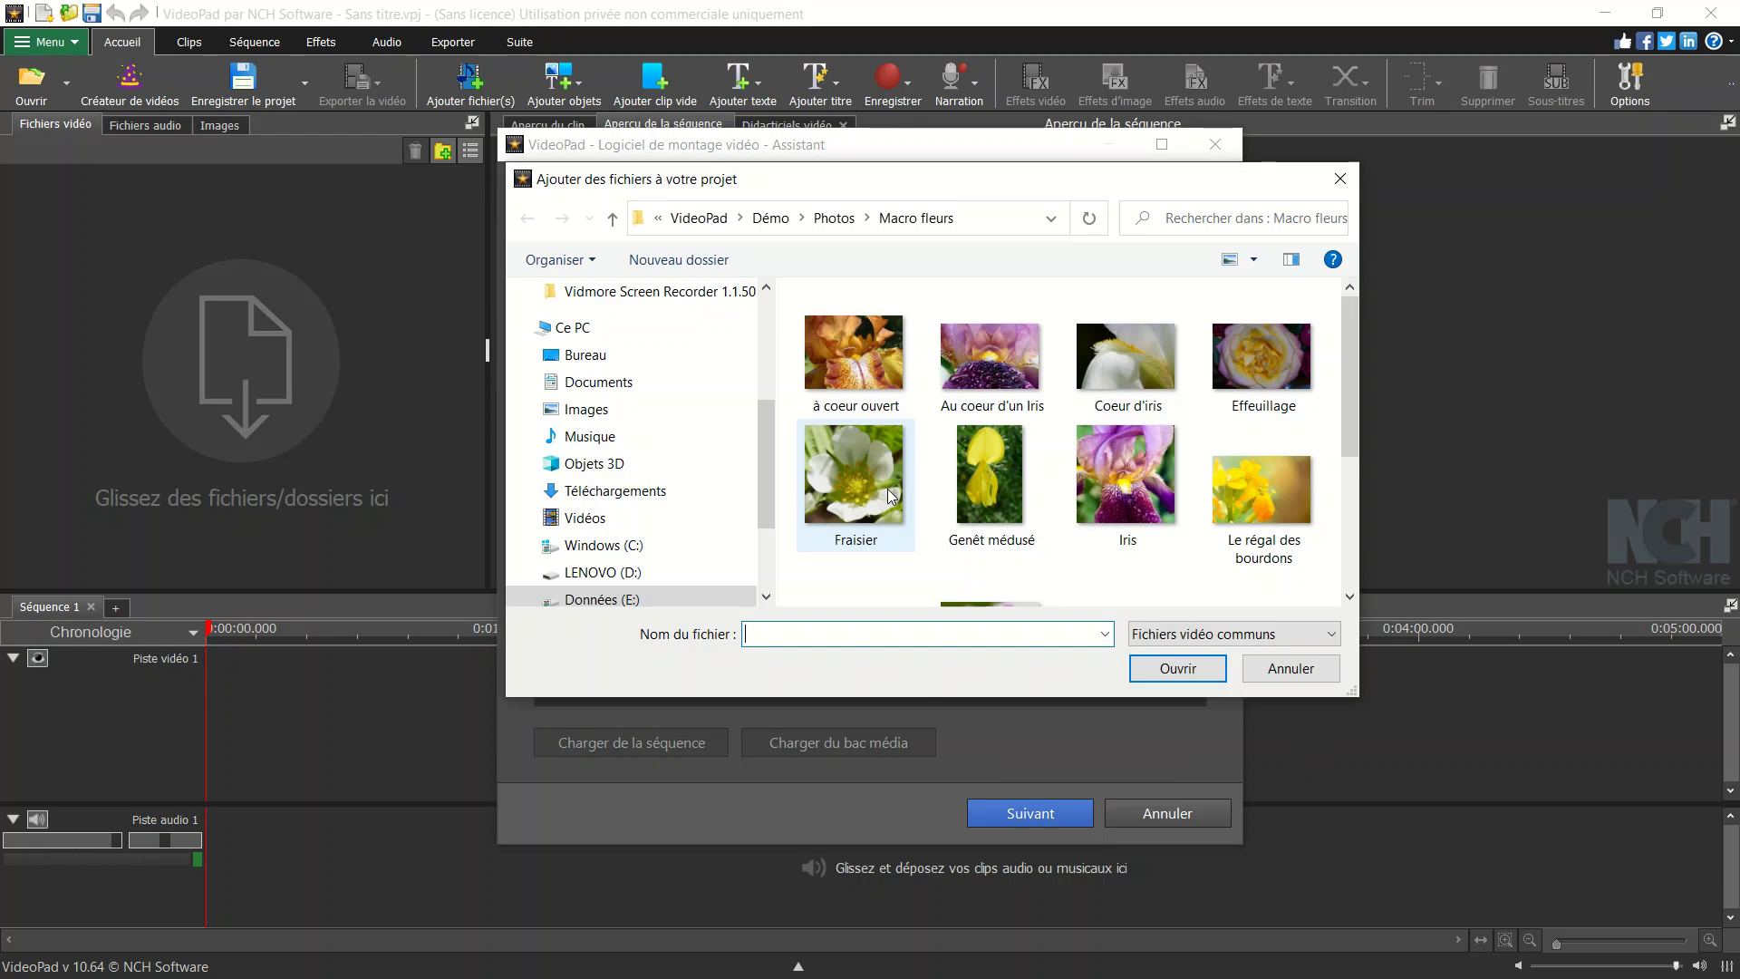
click(856, 369)
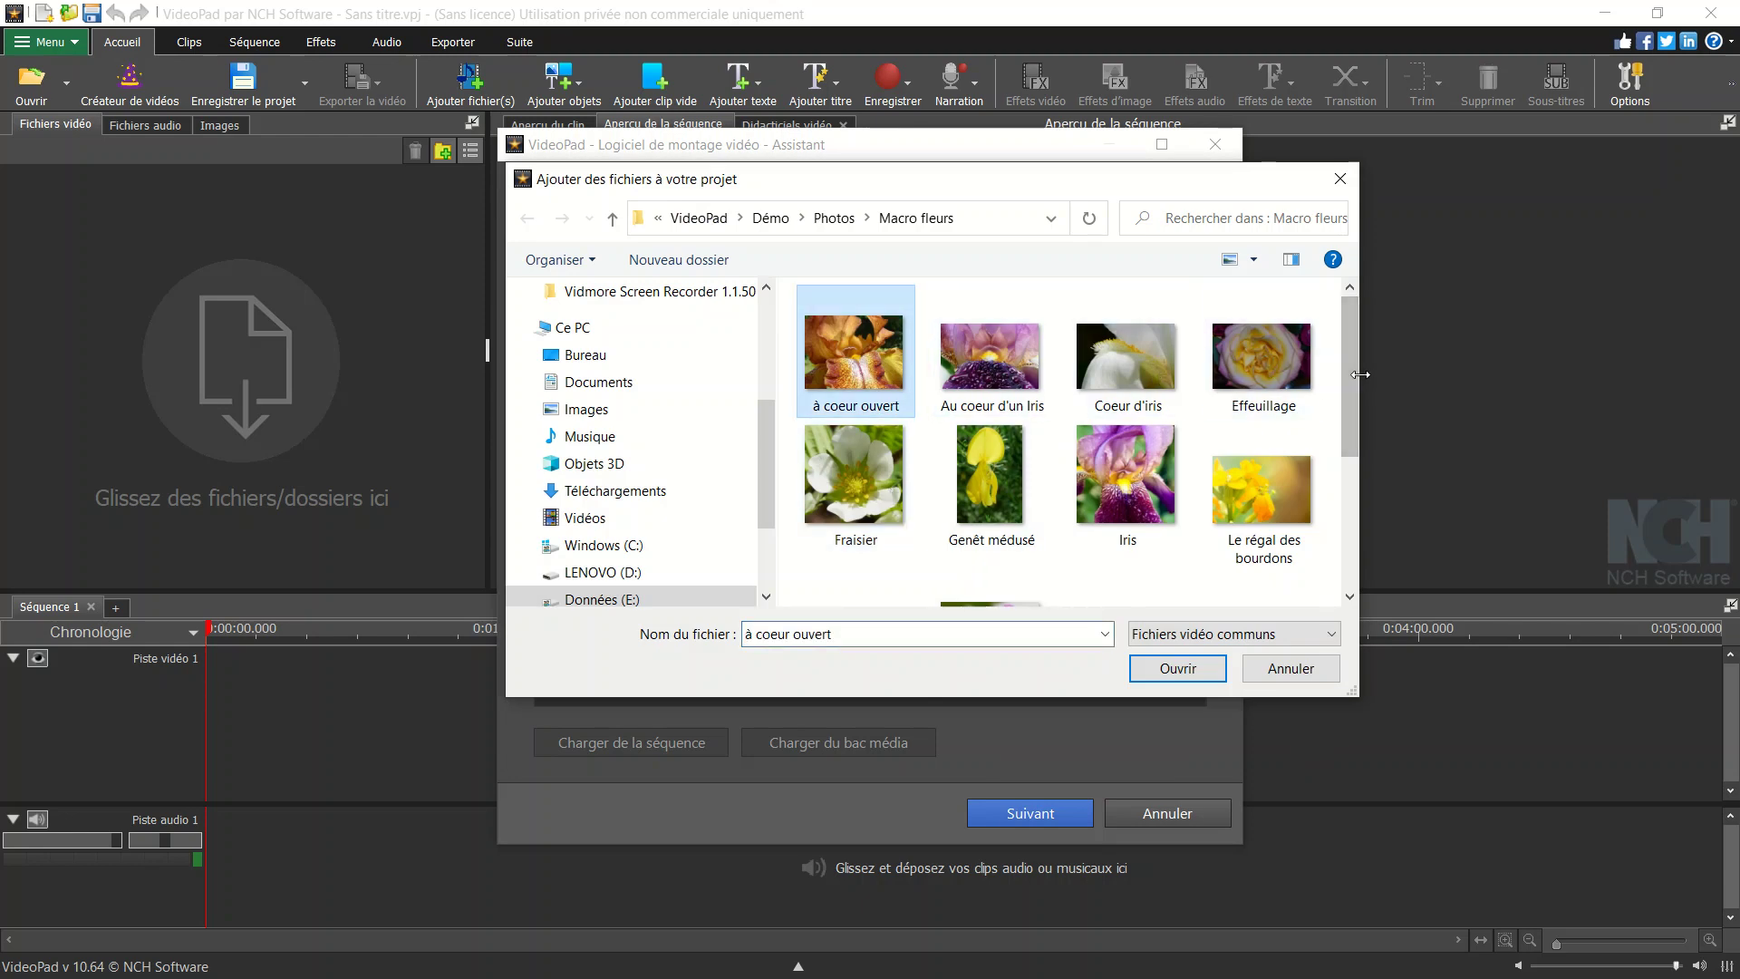
drag(1352, 373, 1350, 556)
shift+click(996, 541)
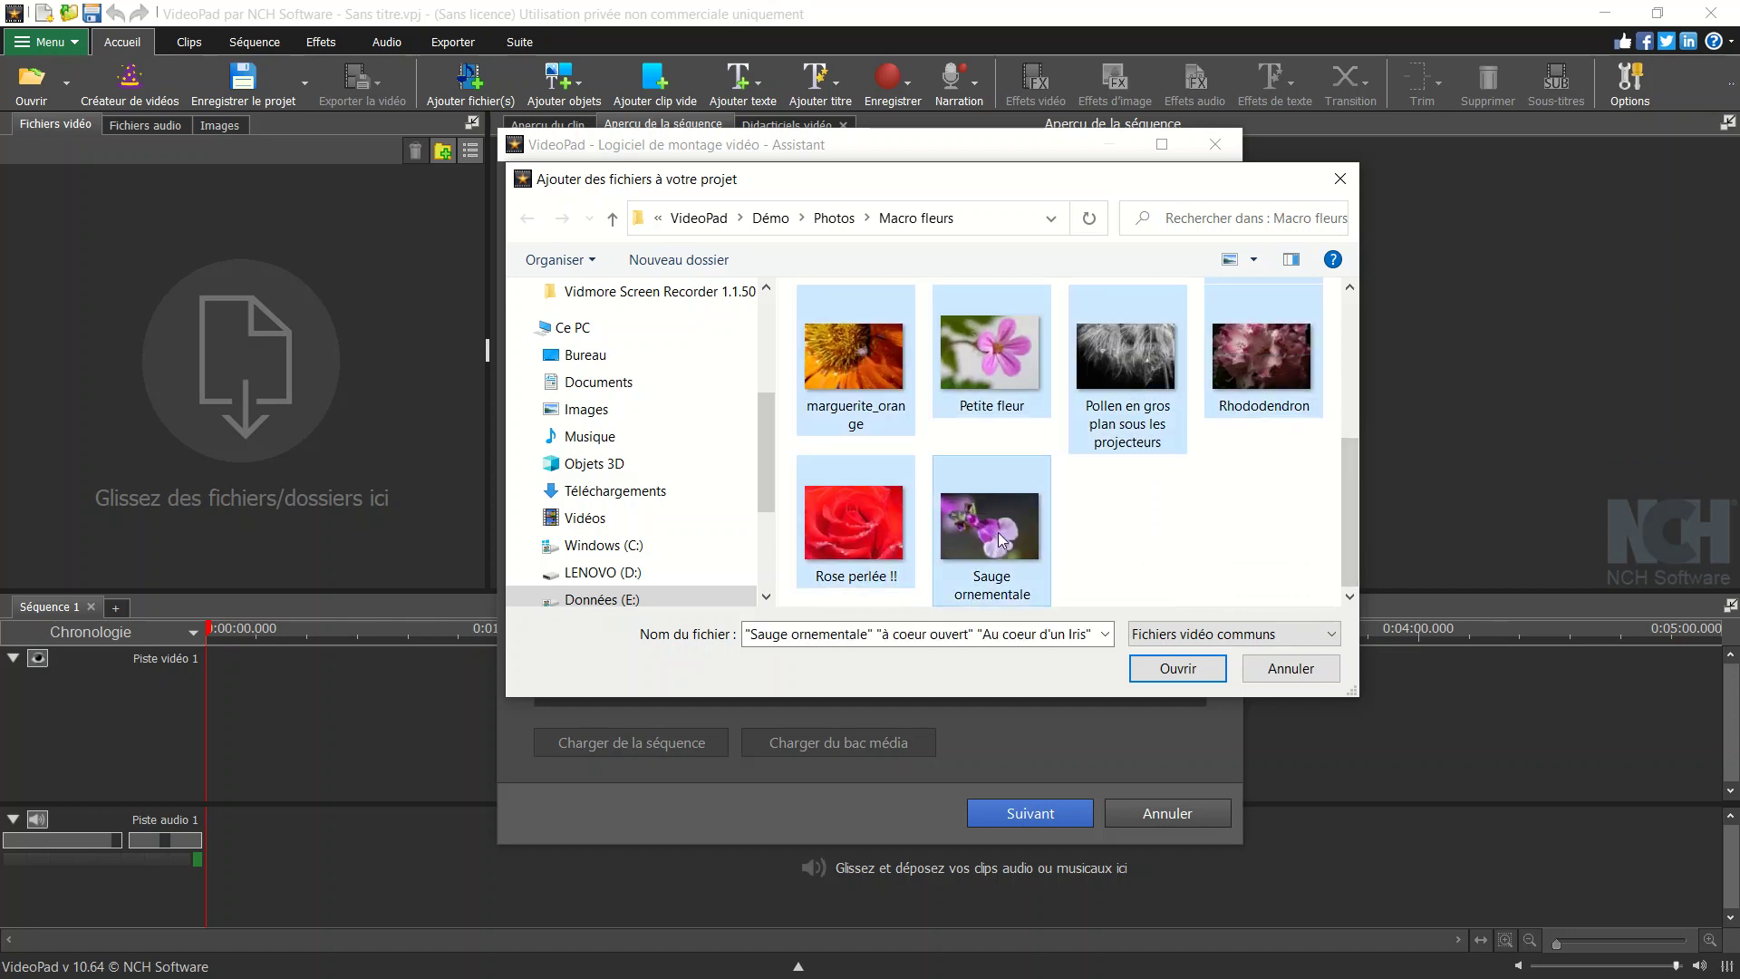
click(1183, 669)
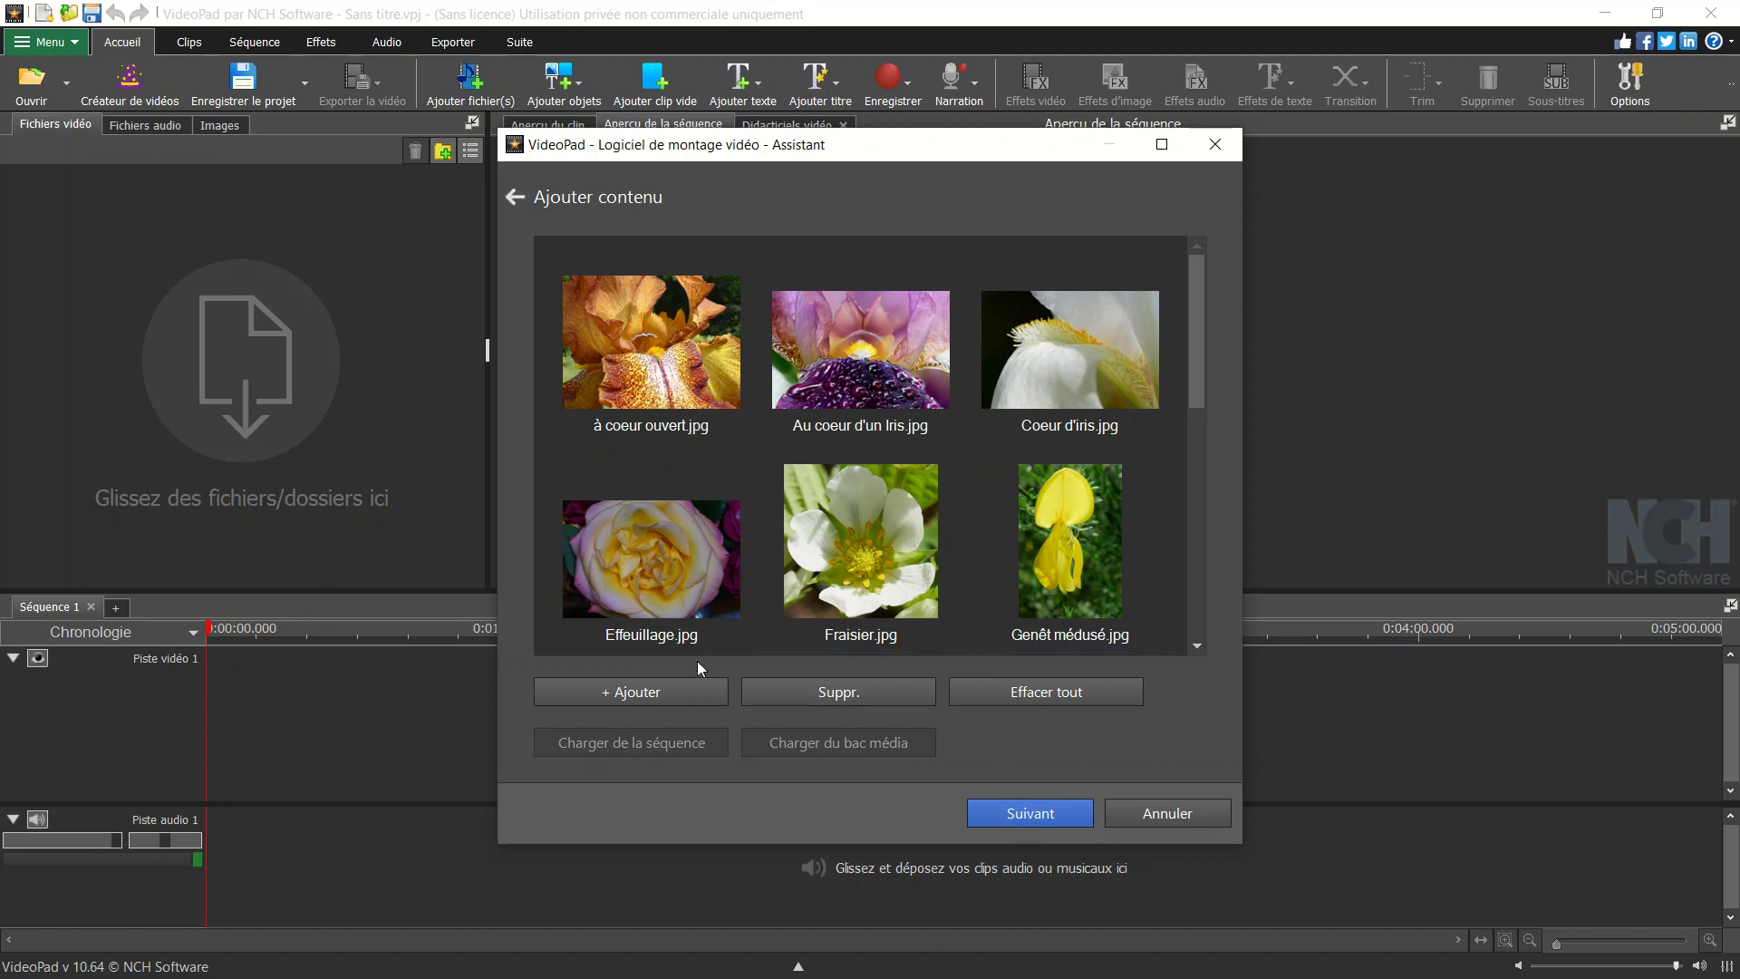
click(1029, 820)
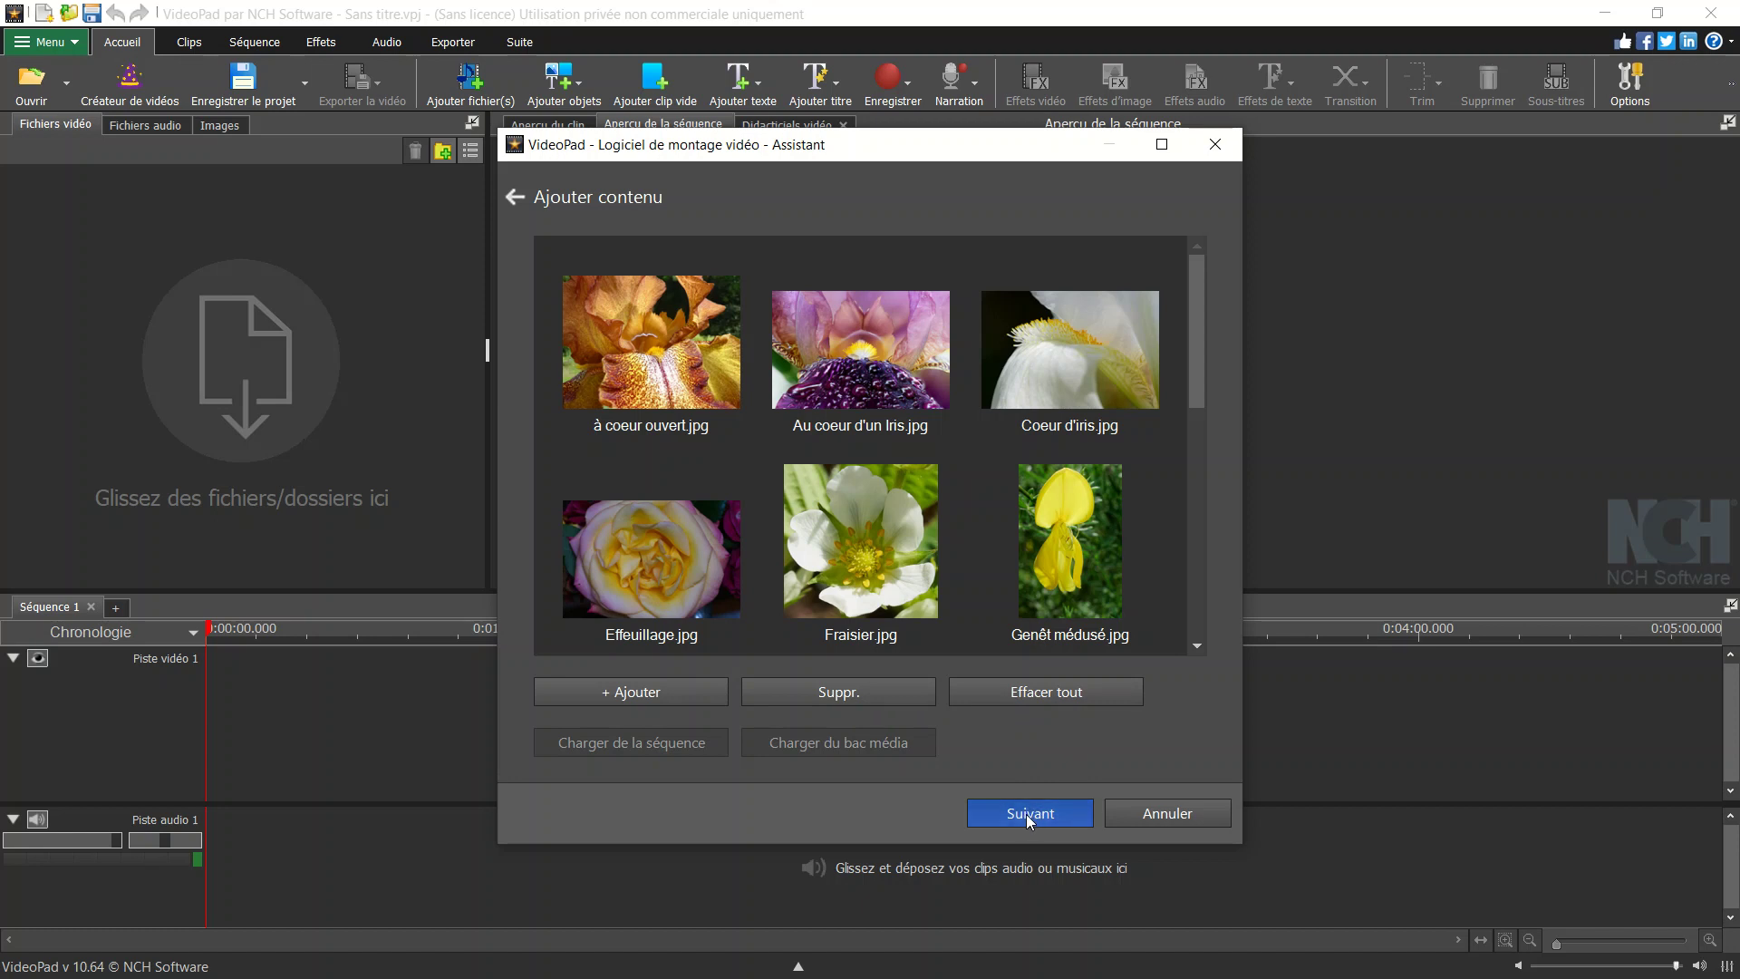
click(1026, 814)
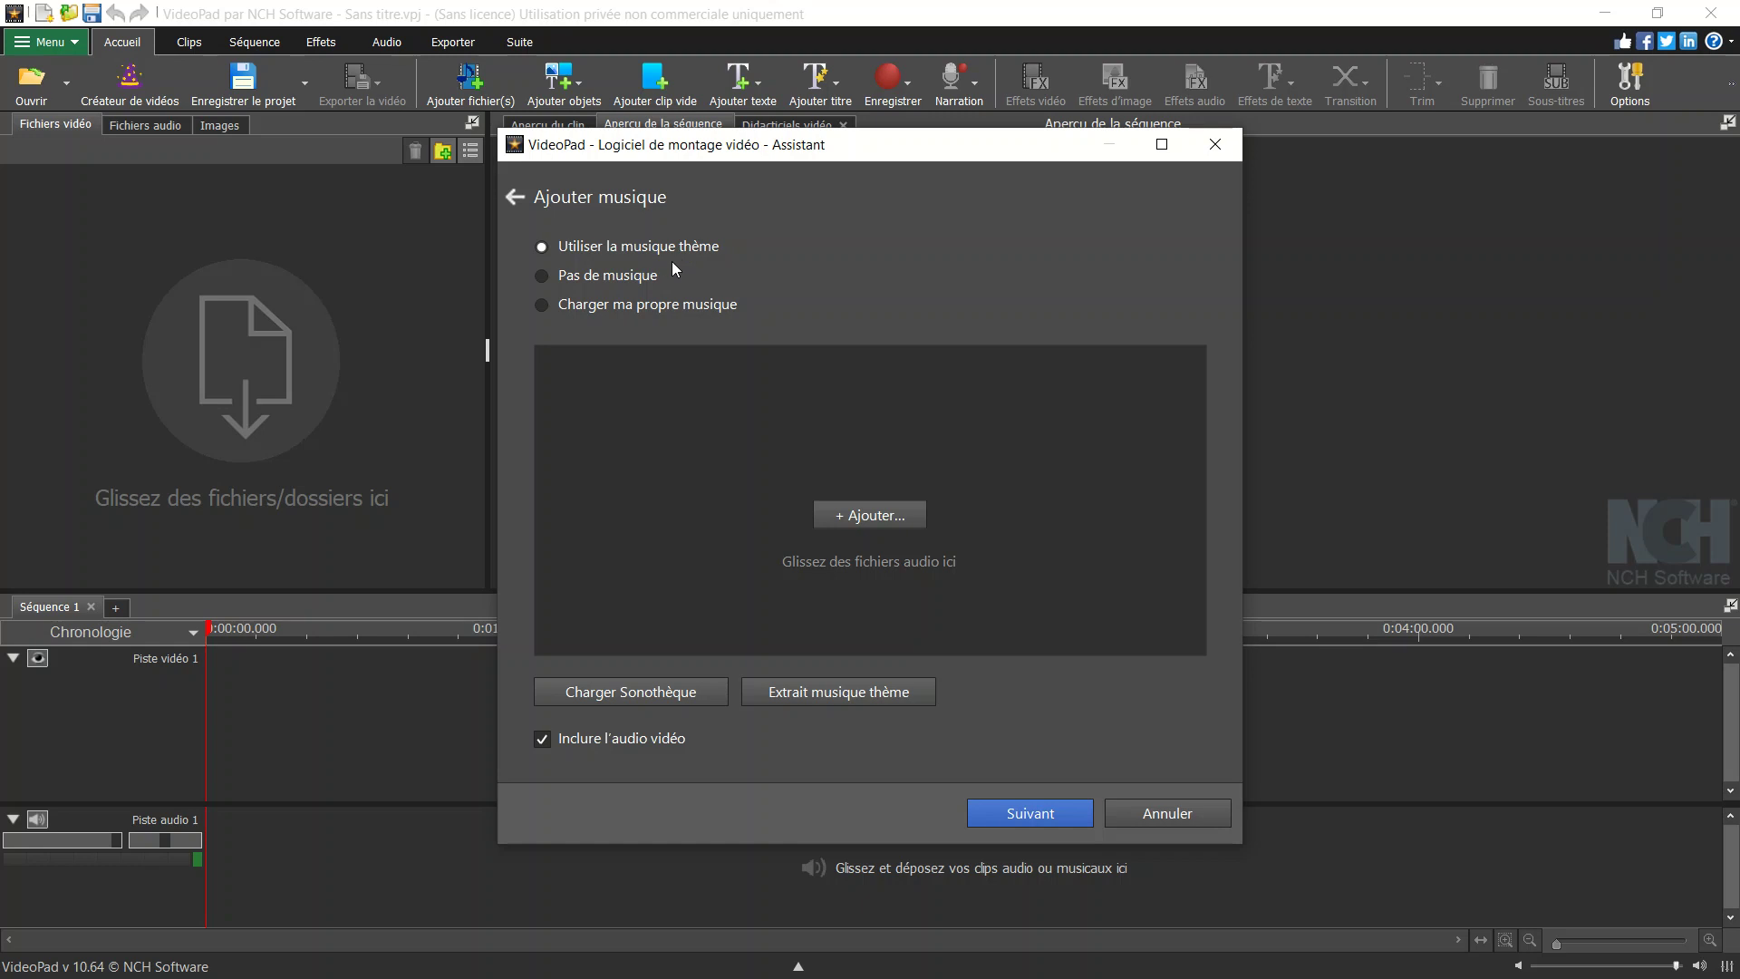
Use your own music instead of the theme music, loading the 02 Water Music file, and continue to the intro settings
click(546, 304)
click(875, 515)
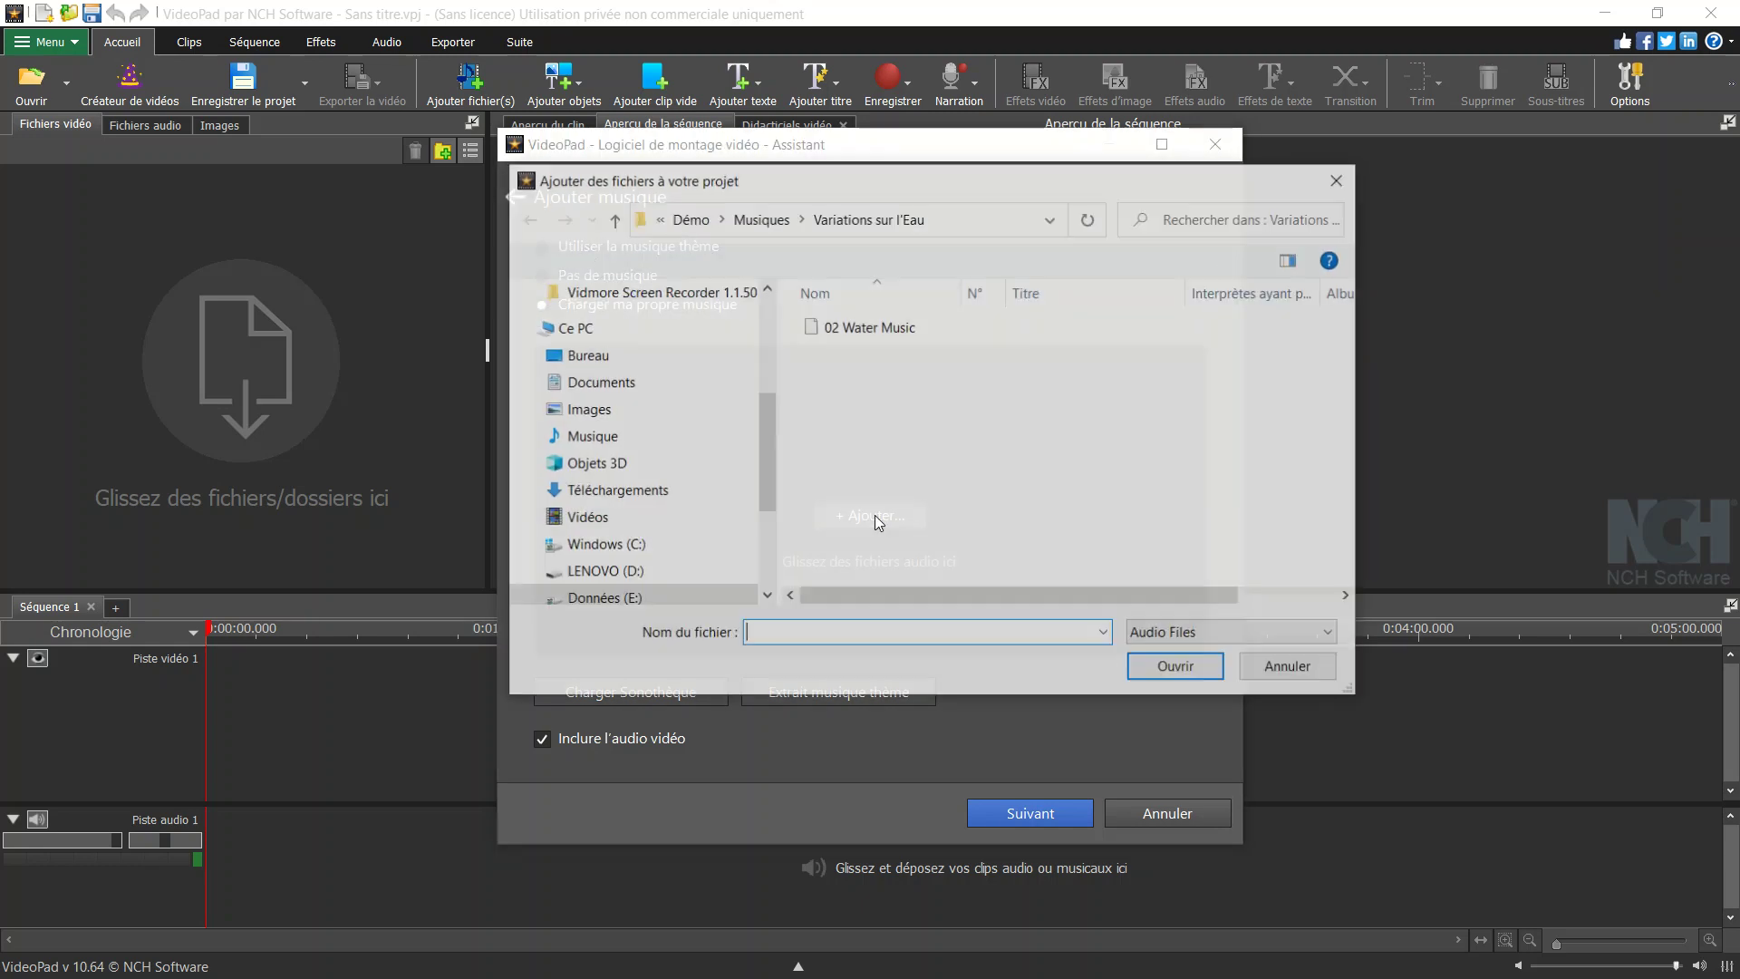
click(876, 332)
click(1165, 675)
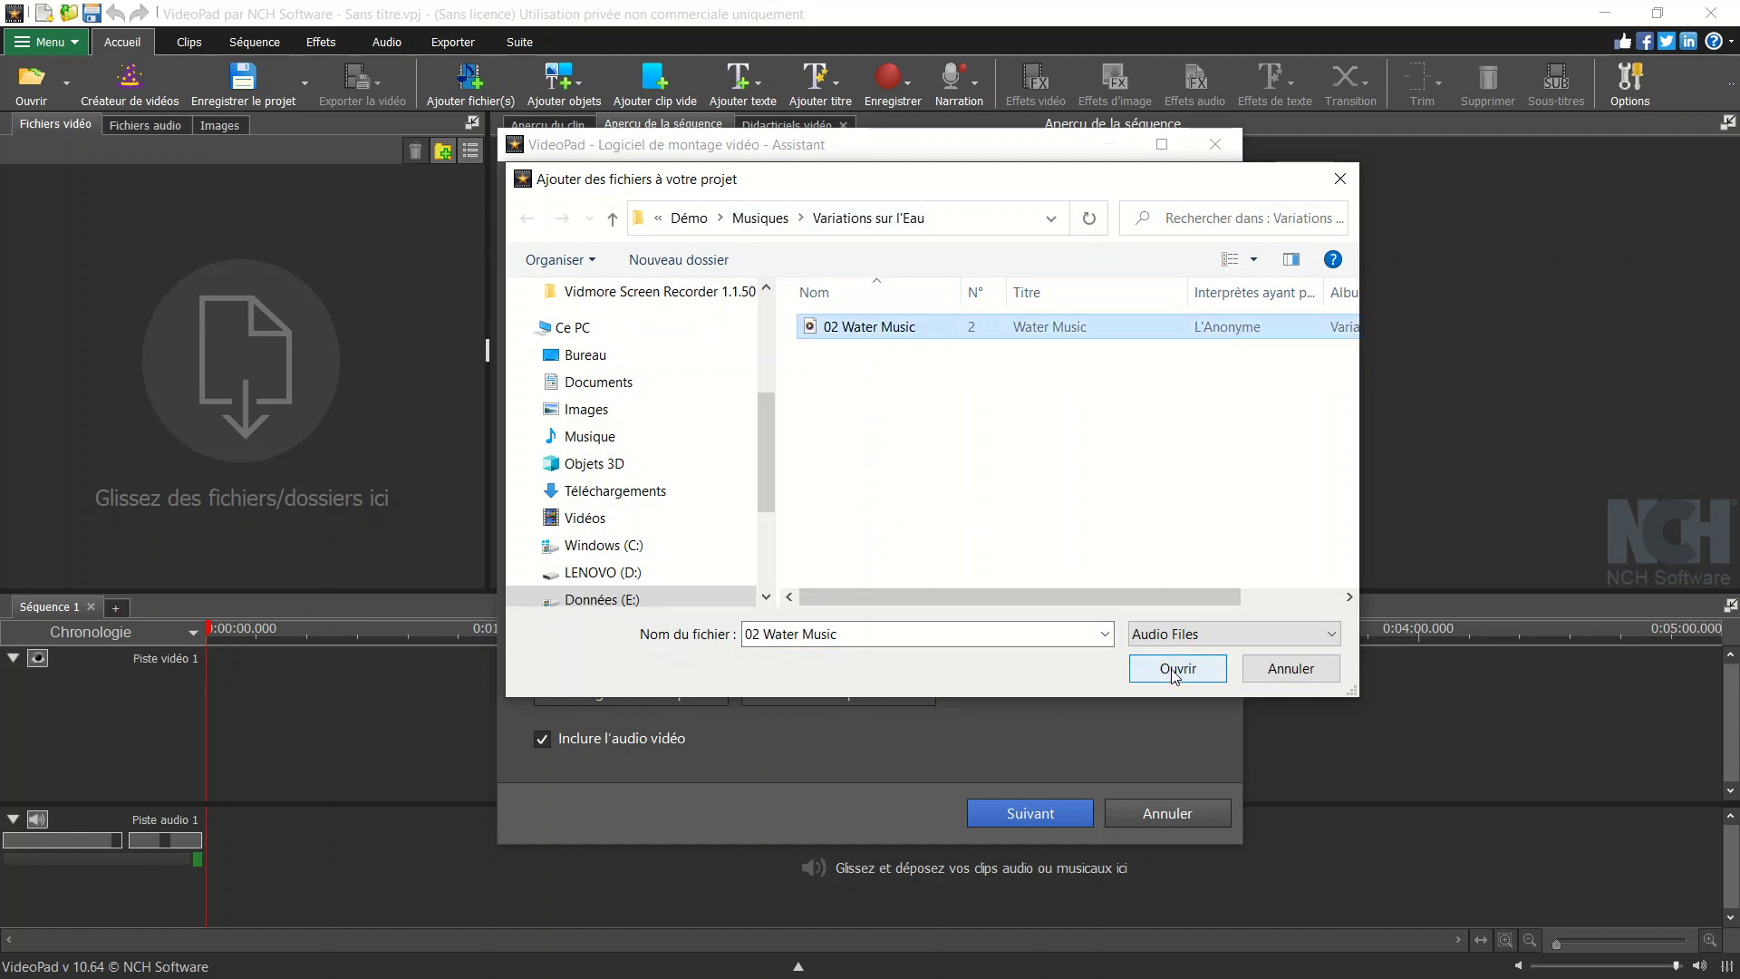
click(1033, 814)
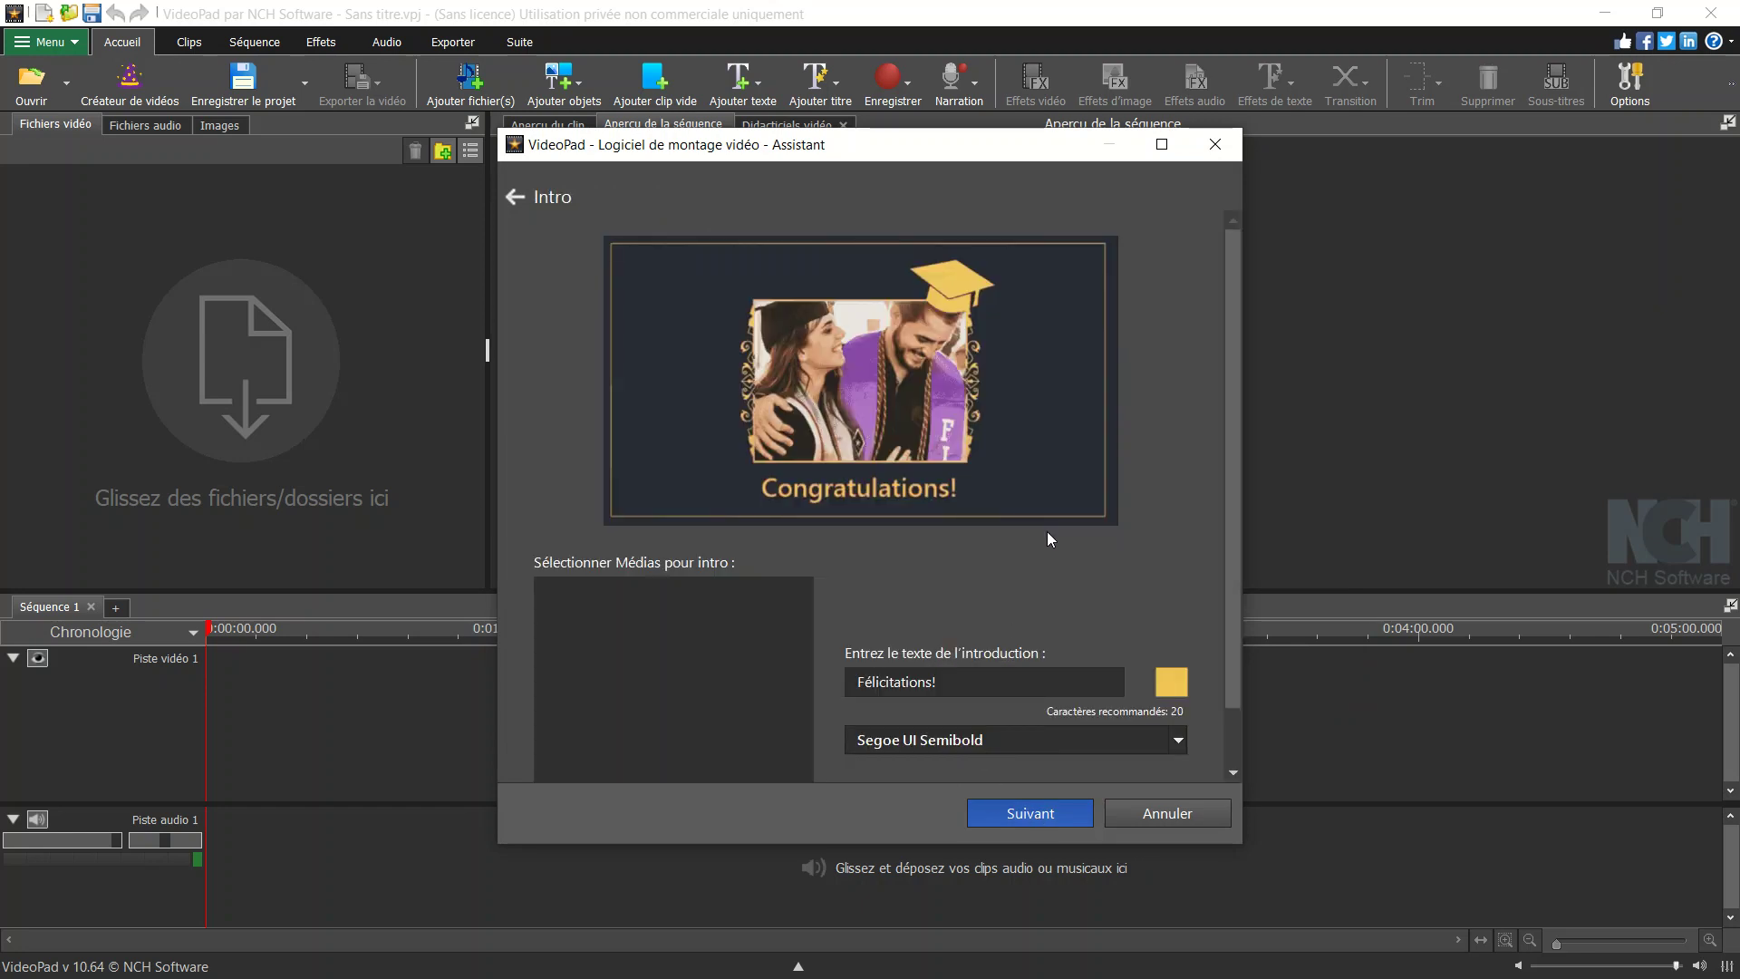
Replace the introduction text with "Macro fleurs" and continue to the preview
scroll(817, 583, down, 1)
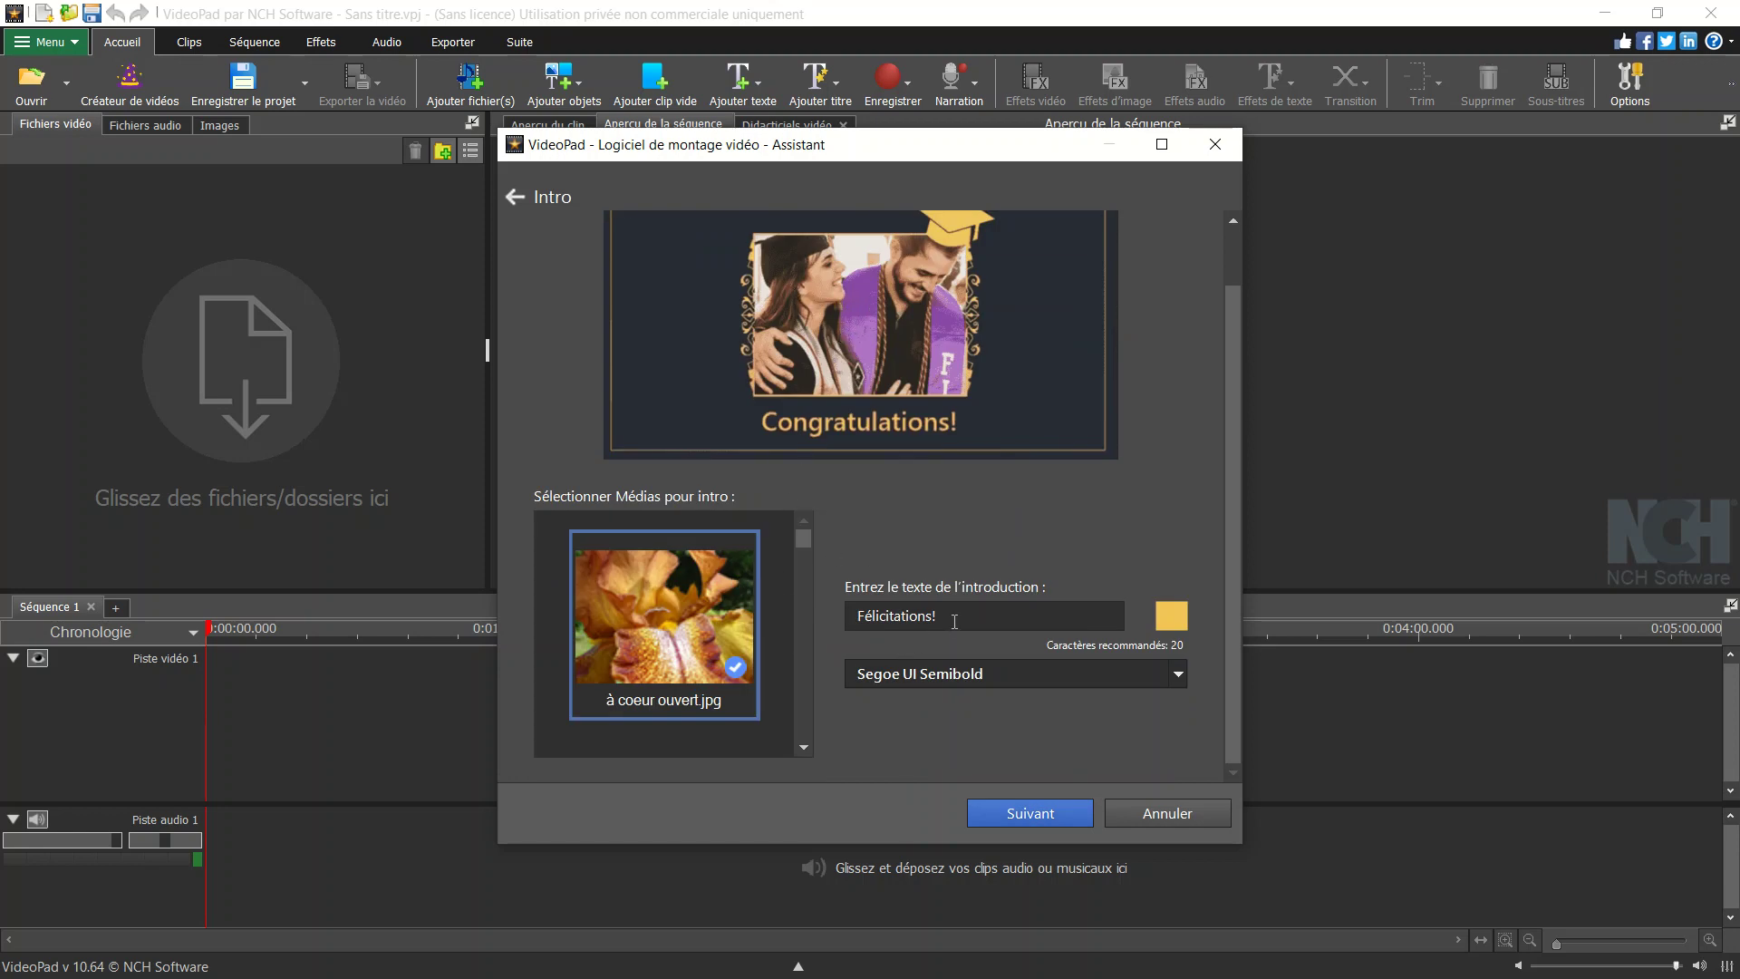
drag(954, 617, 856, 617)
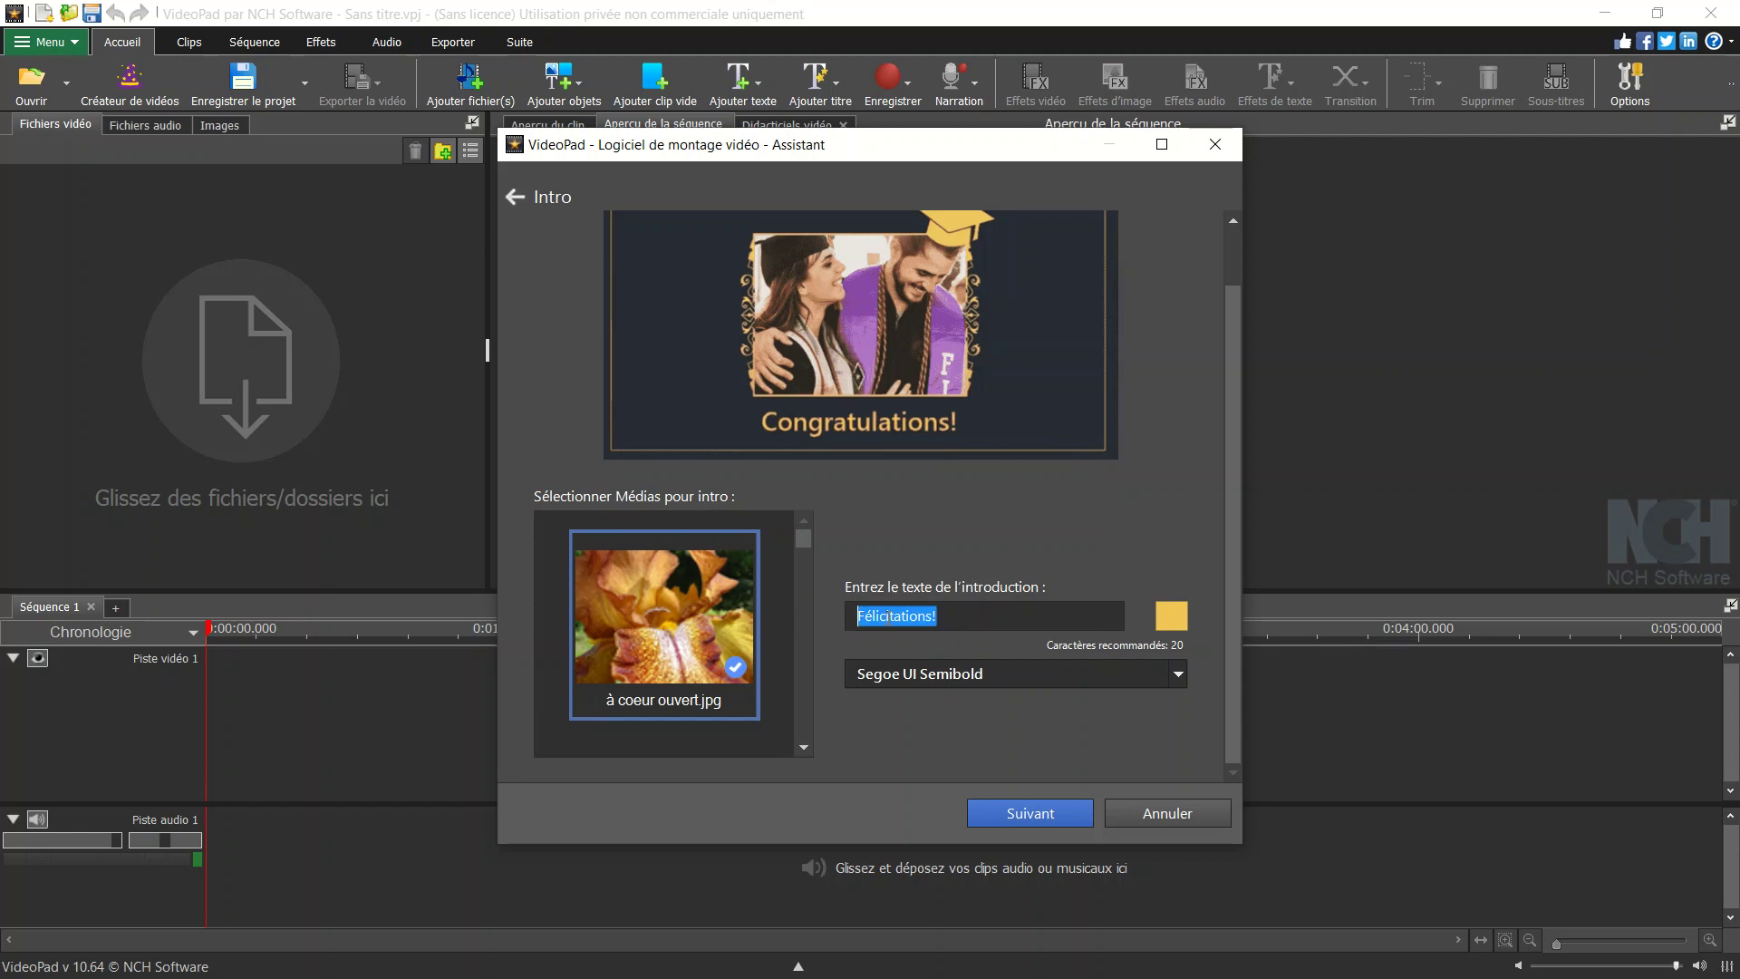
text(M)
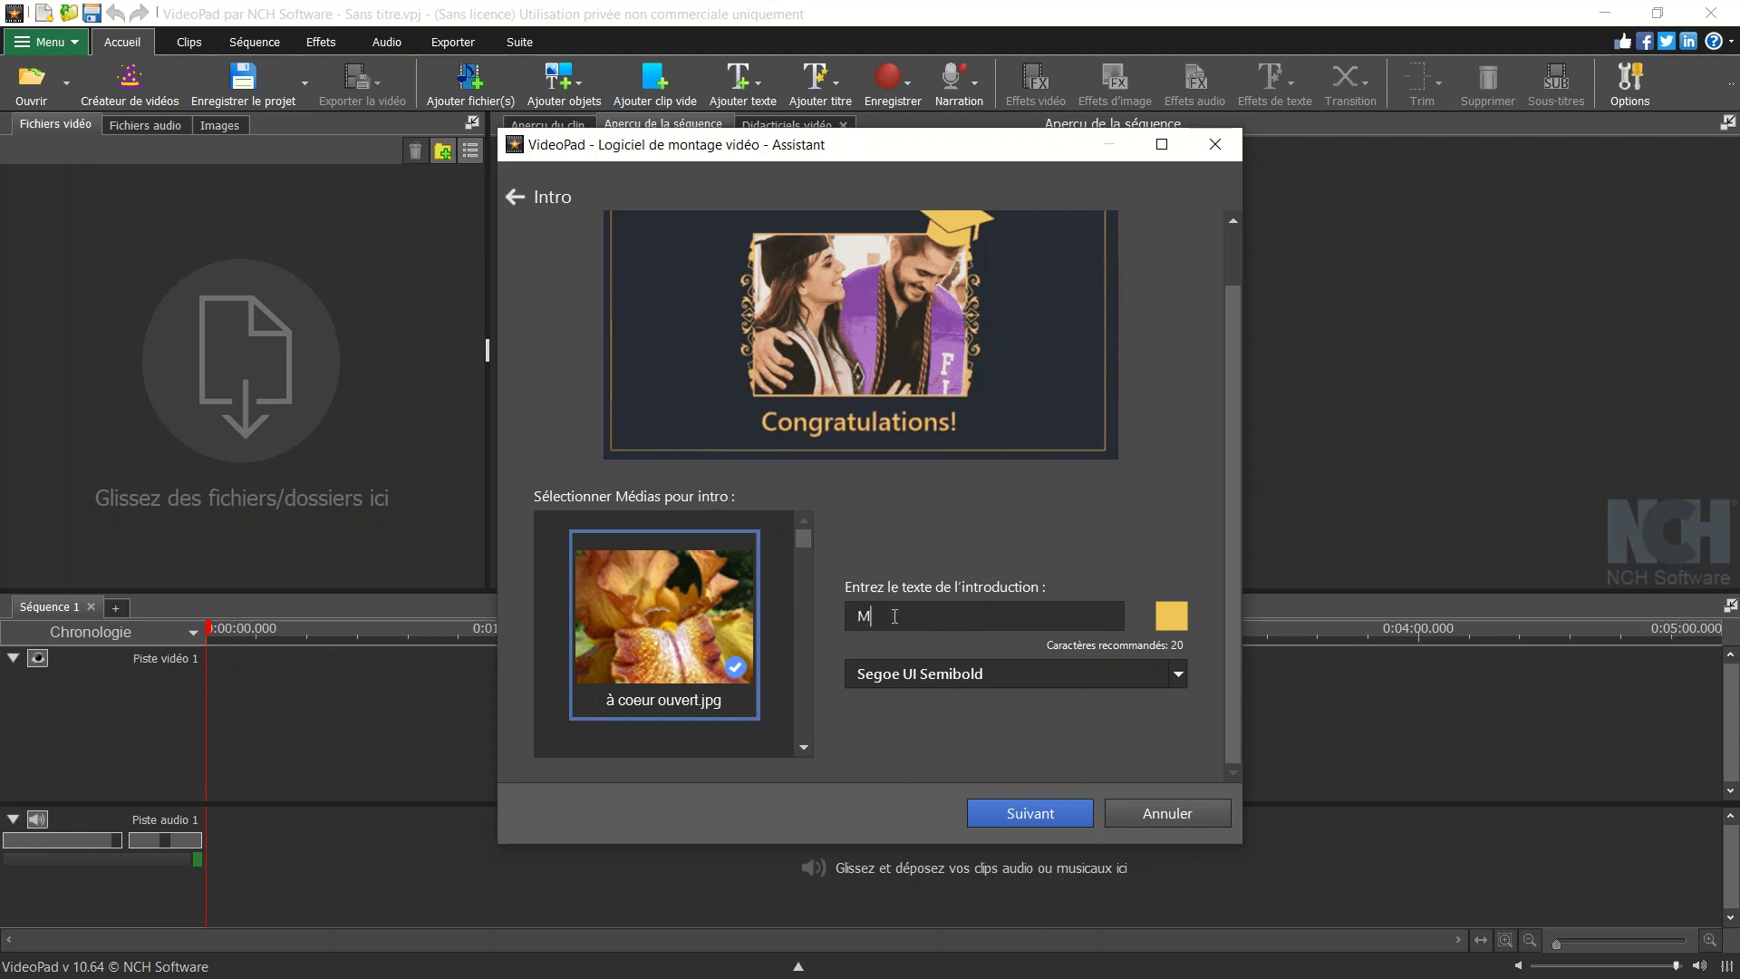
text(acro fleurs)
click(1055, 815)
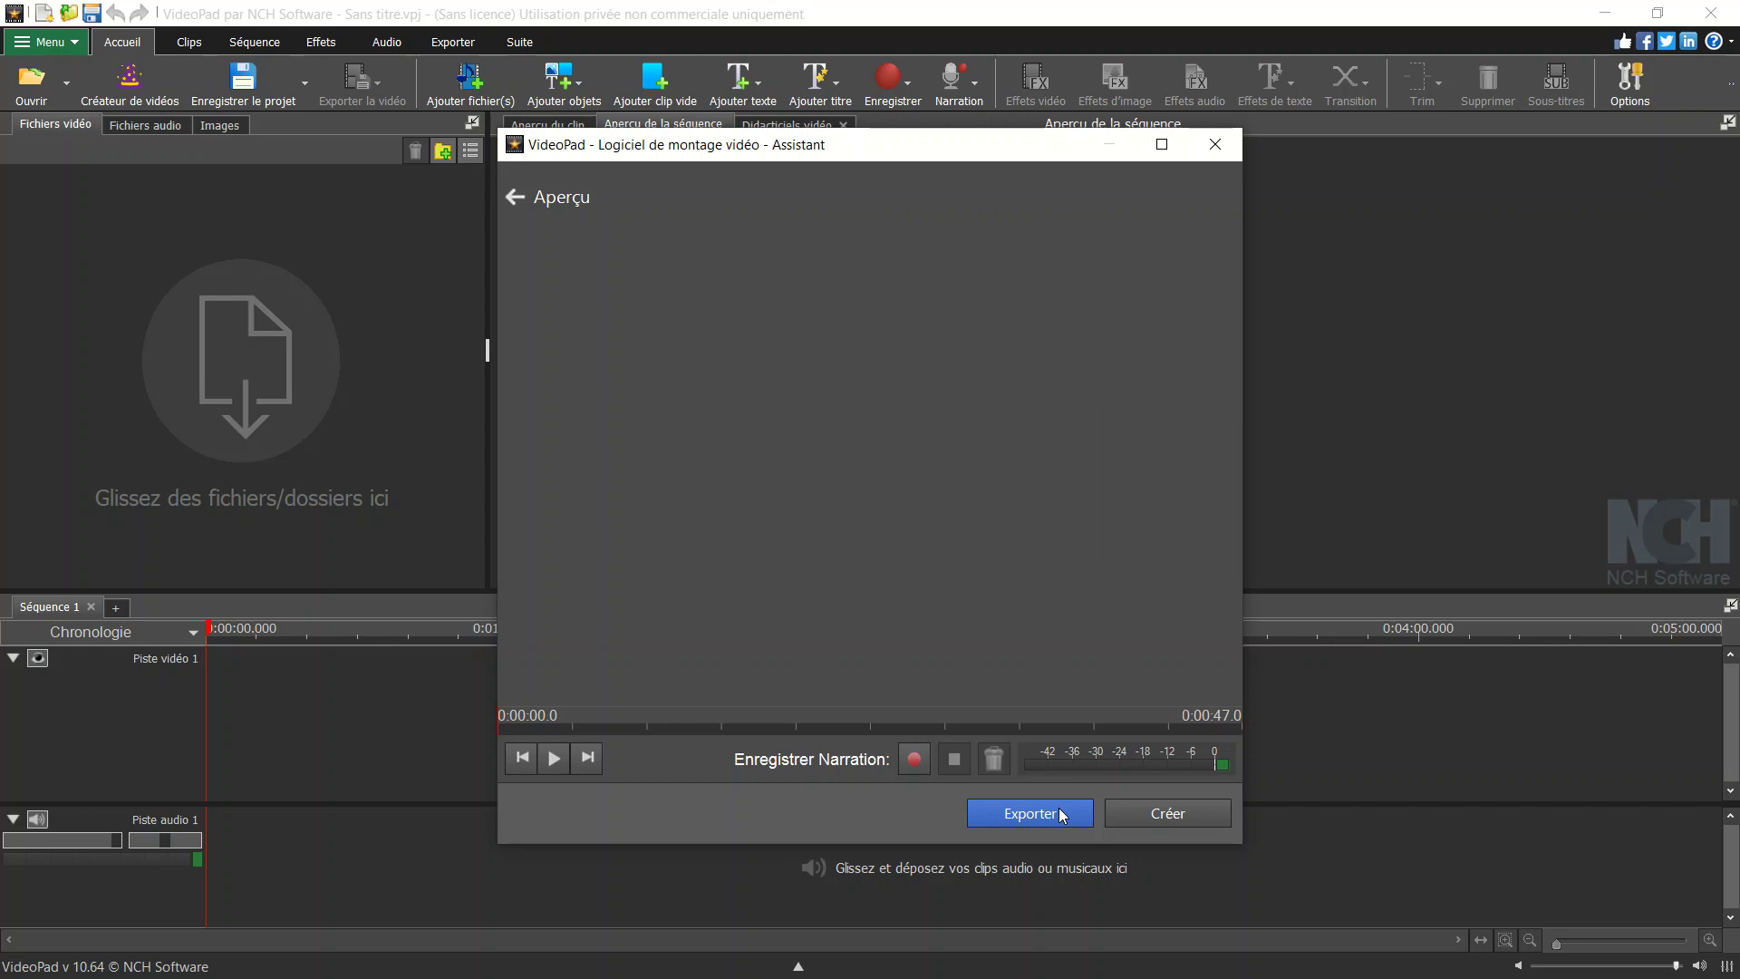
Create the project from the assistant without exporting and look over the generated timeline up to its end
click(1172, 814)
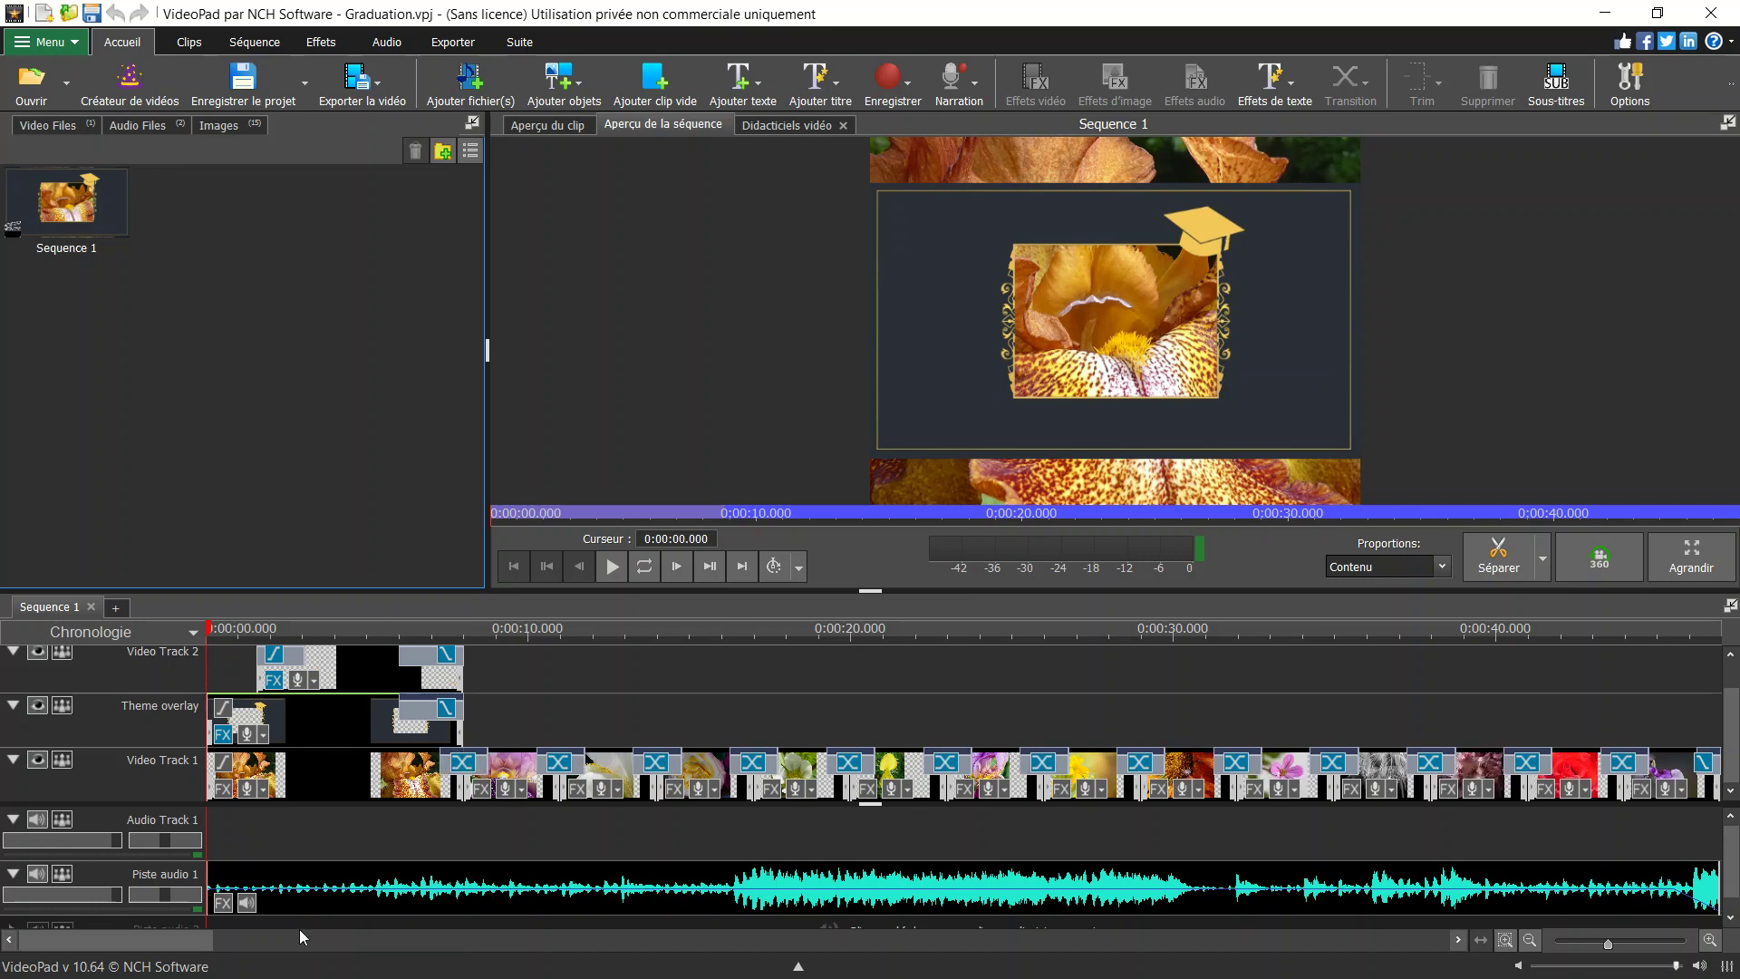
drag(169, 949, 308, 958)
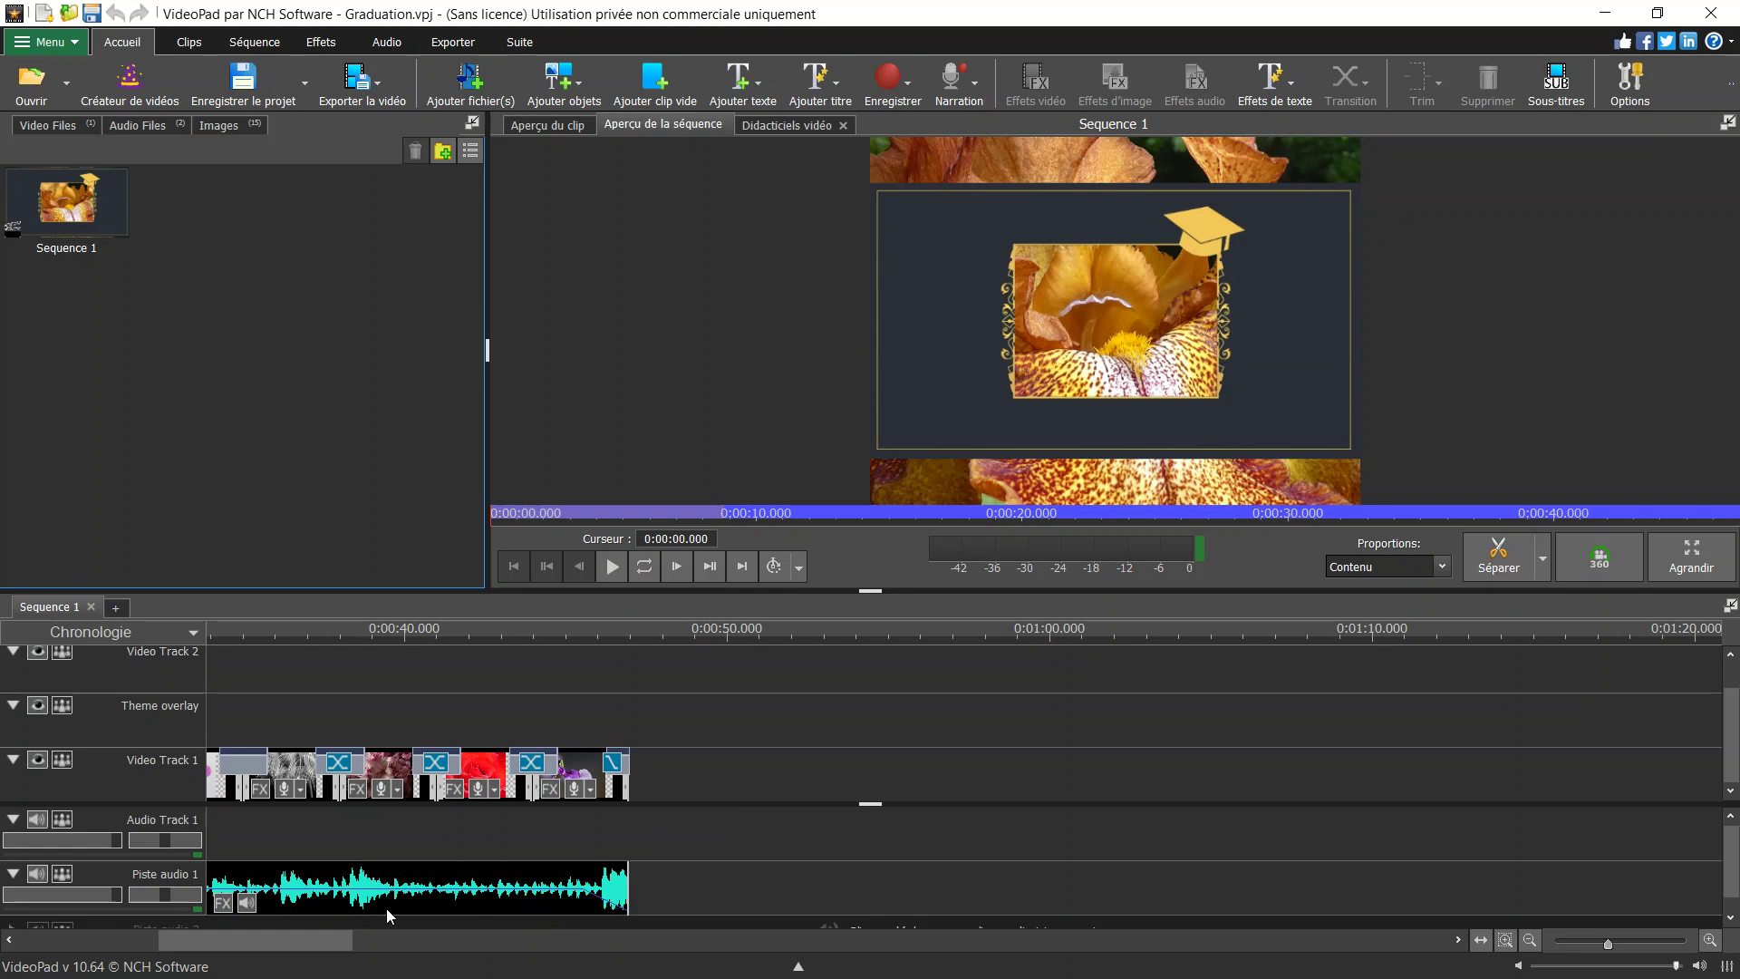
drag(331, 943, 169, 951)
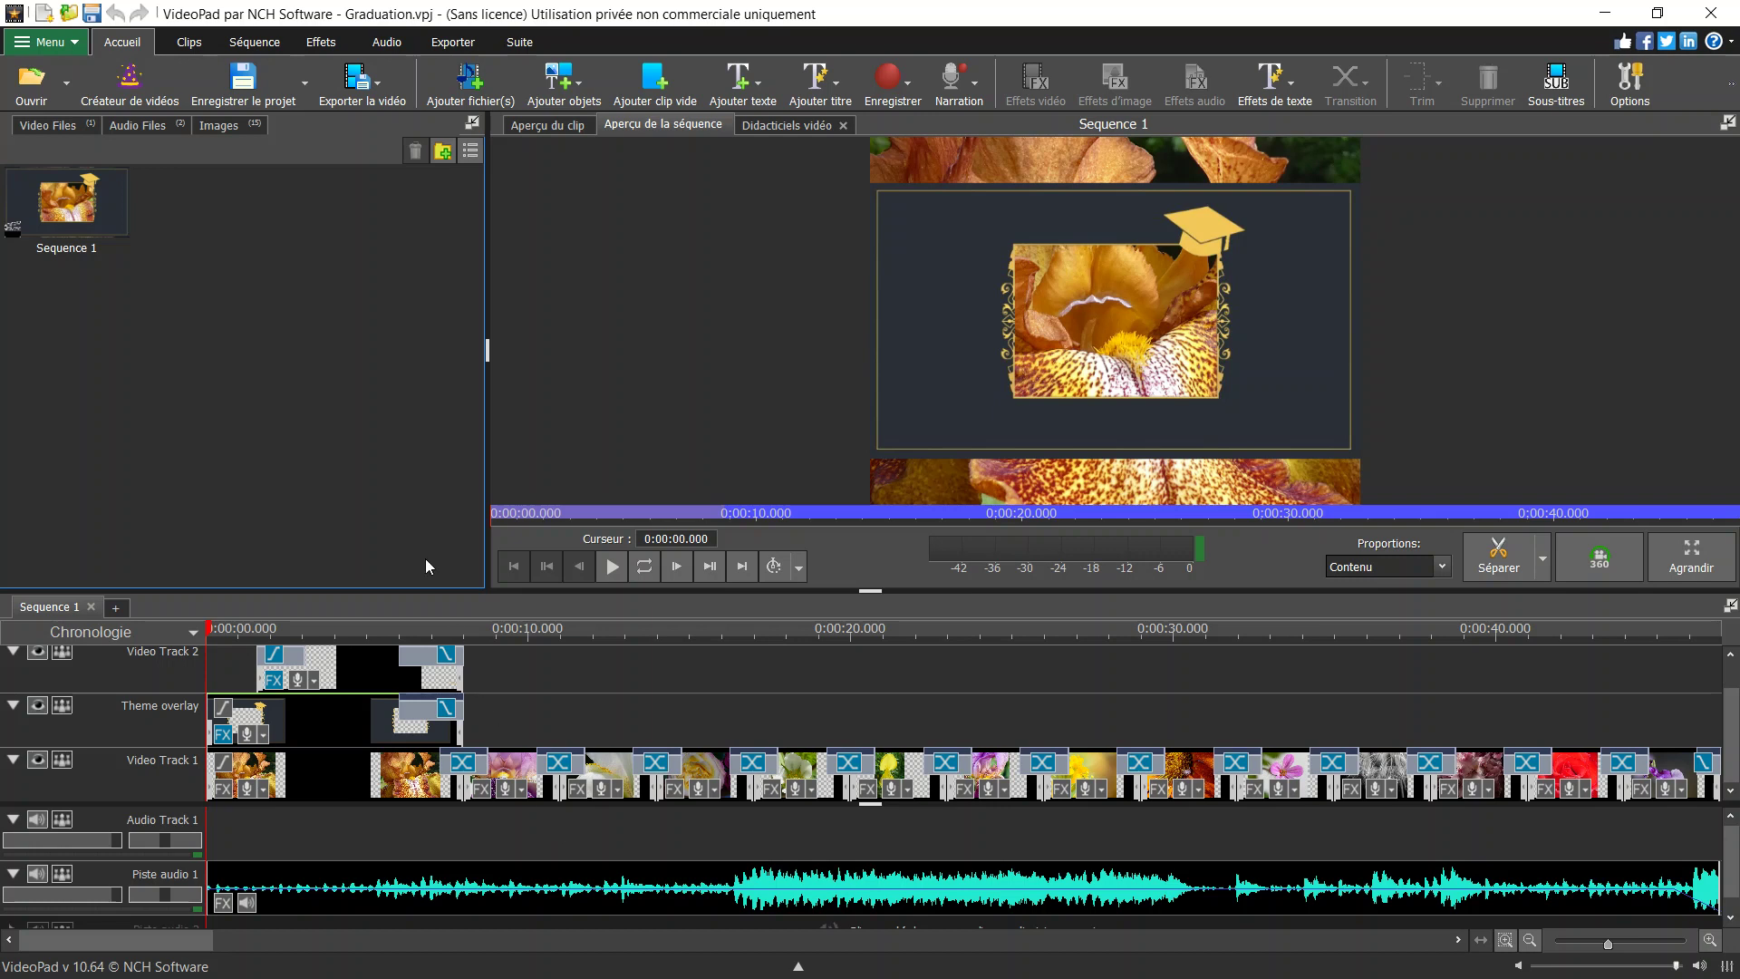
Start exporting the sequence as a video file and name it "Macro fleurs triel"
click(40, 42)
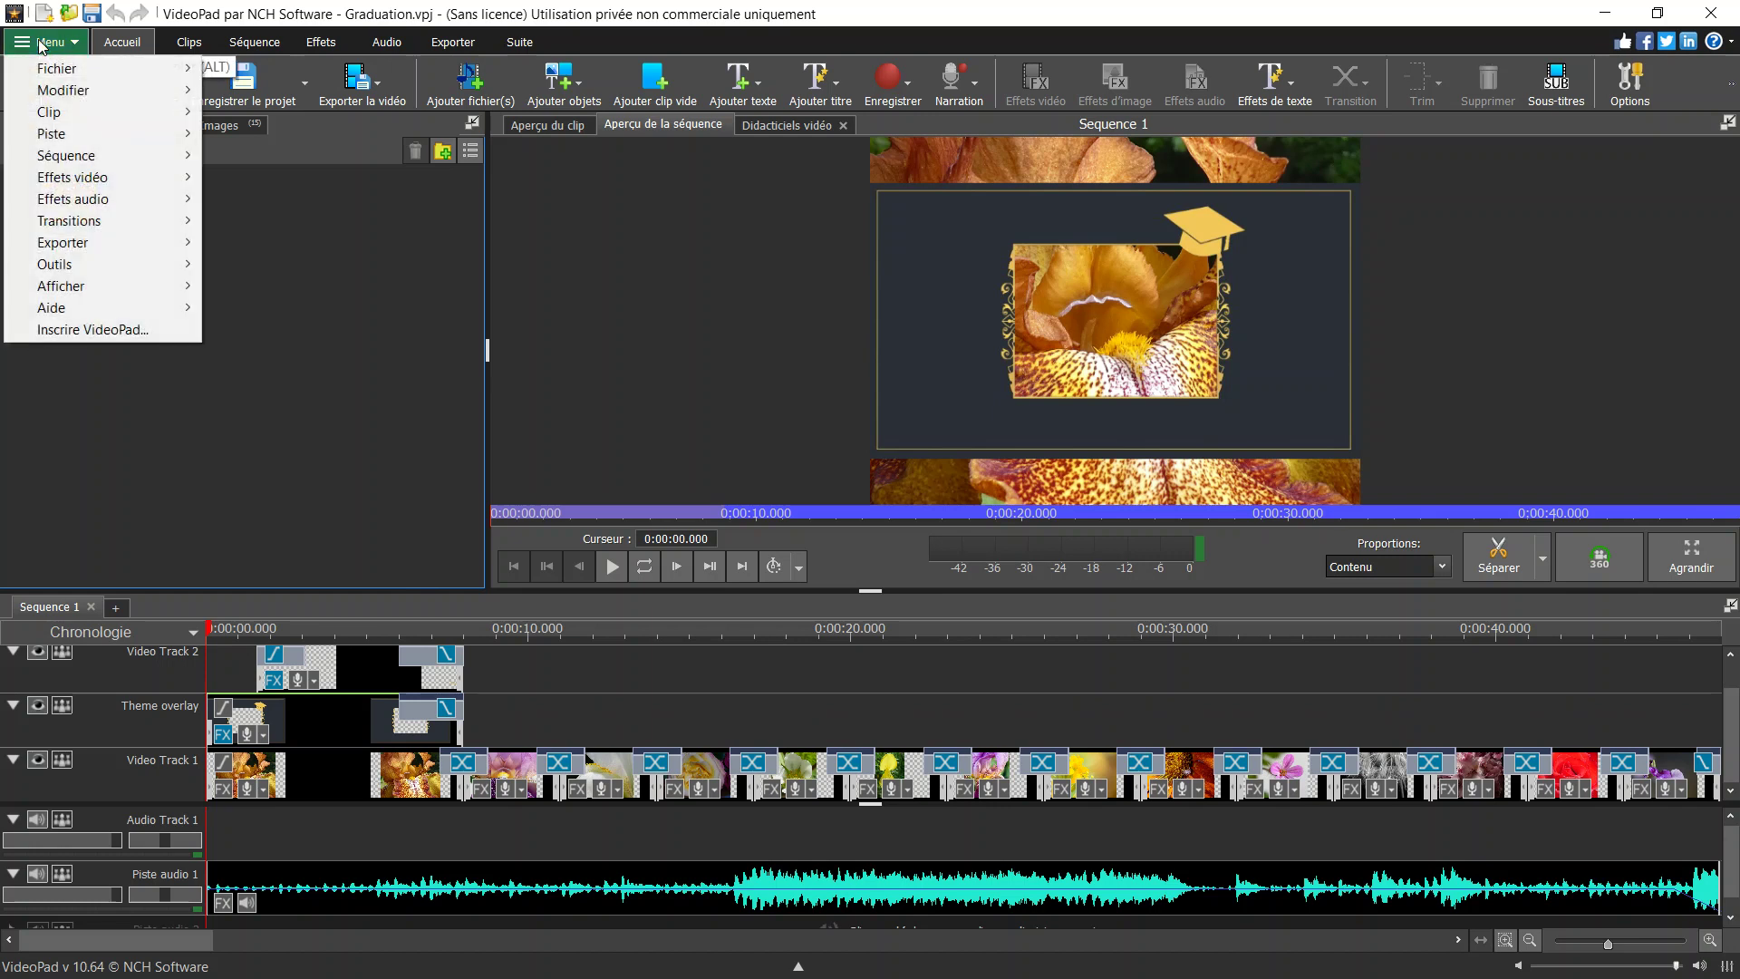
mouse_move(96, 245)
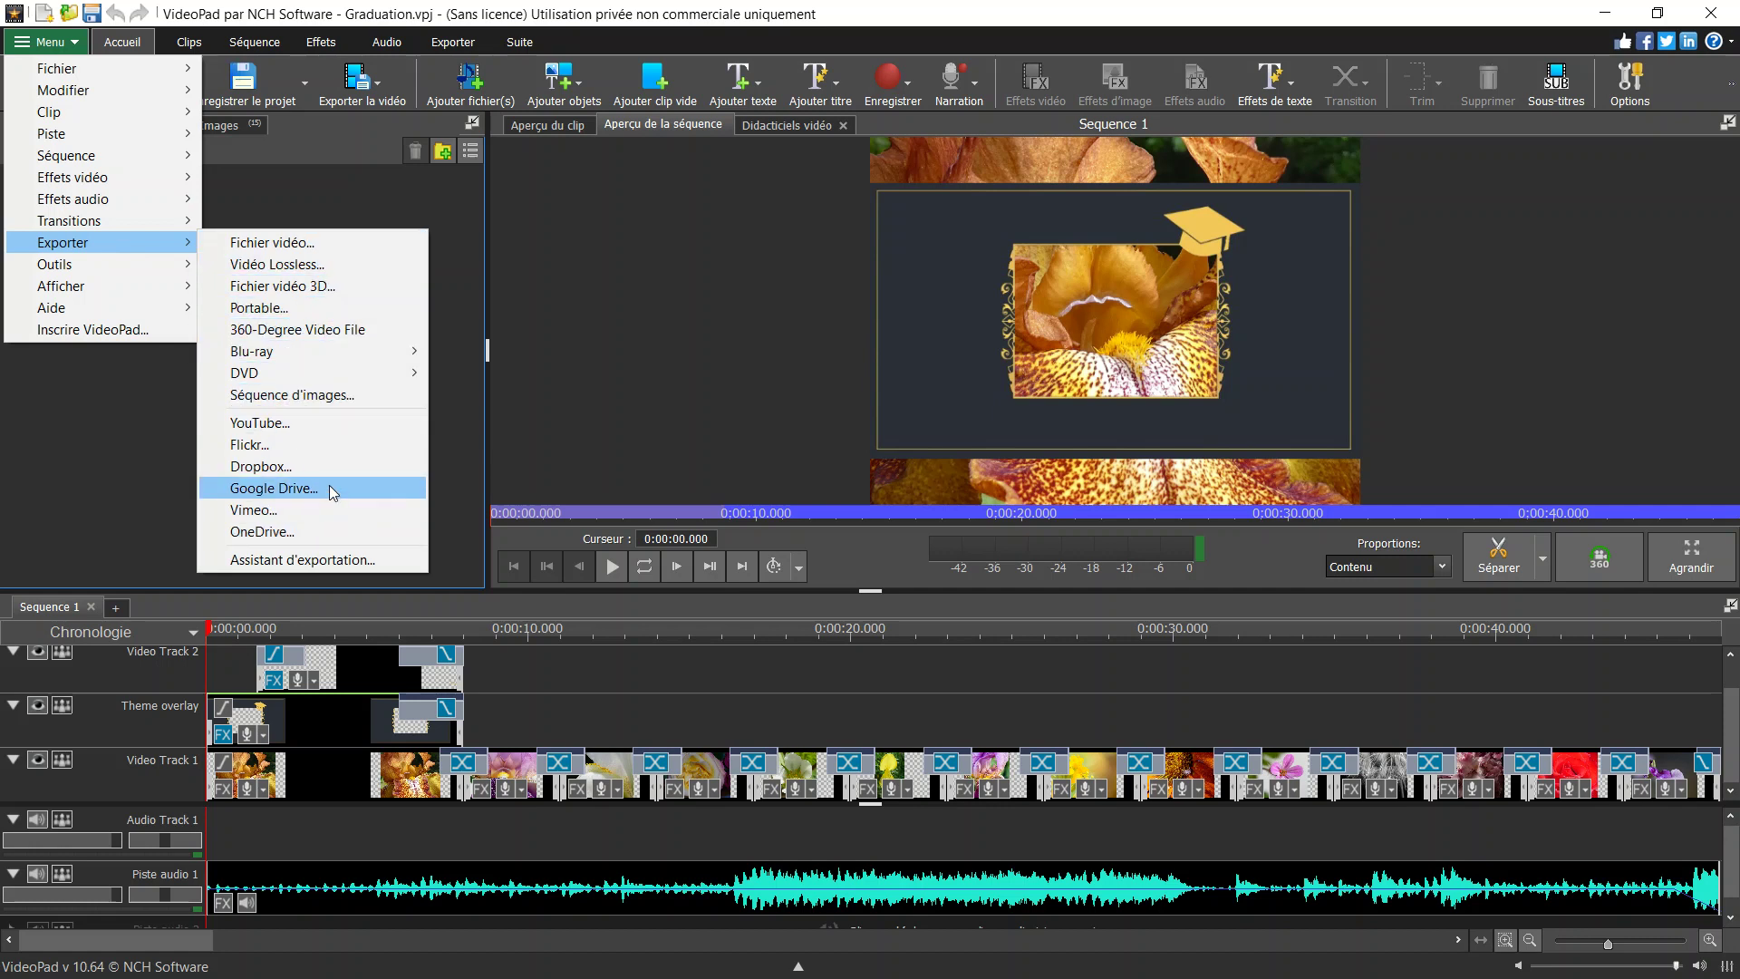
click(306, 247)
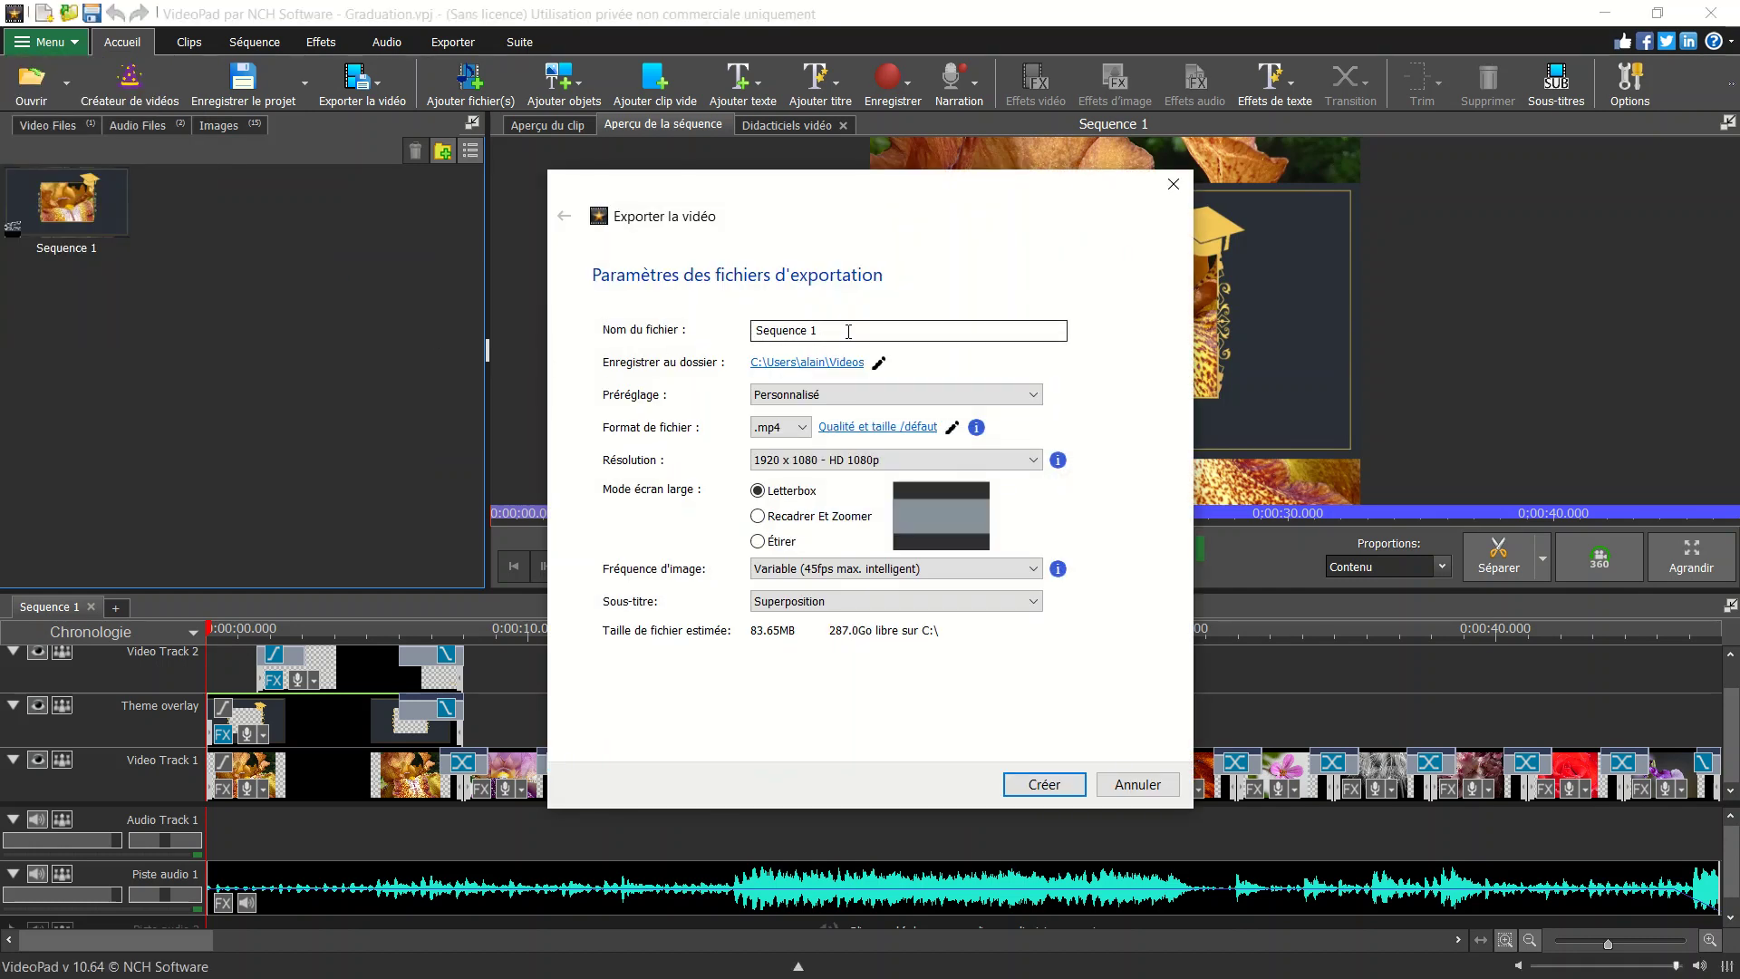
drag(847, 331, 763, 337)
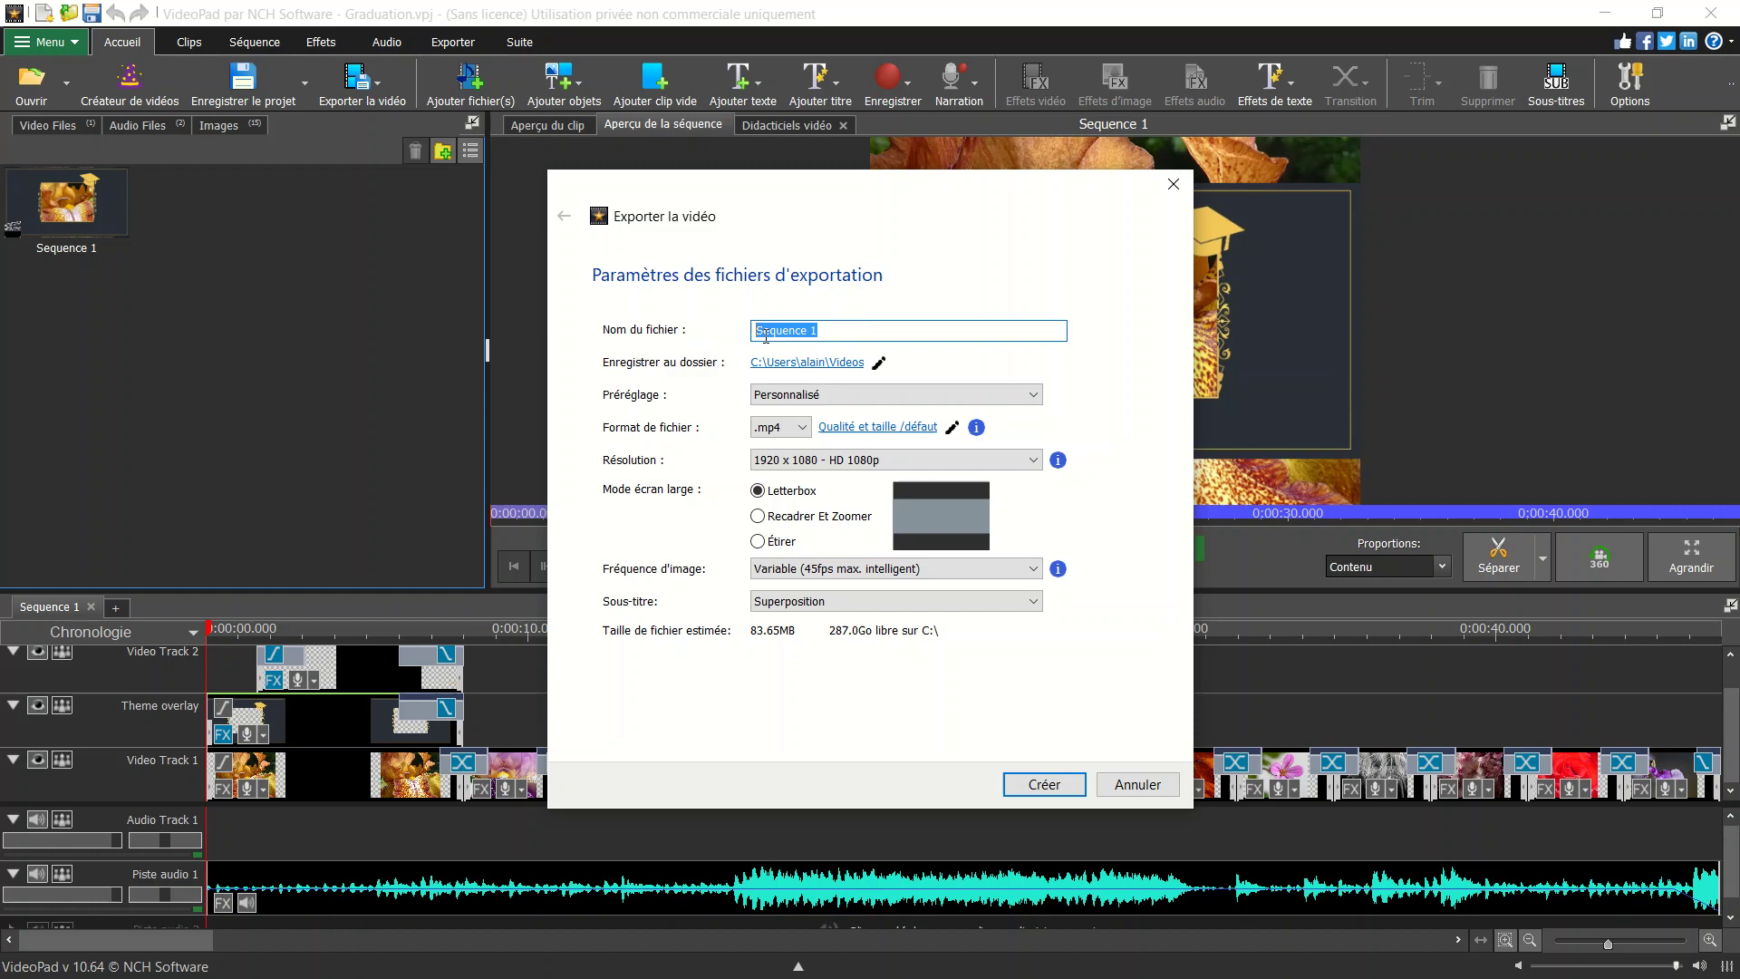
text(Macro fleurs triel)
Set the export's destination folder to E:\VideoPad\Démo\Vidéos
click(812, 363)
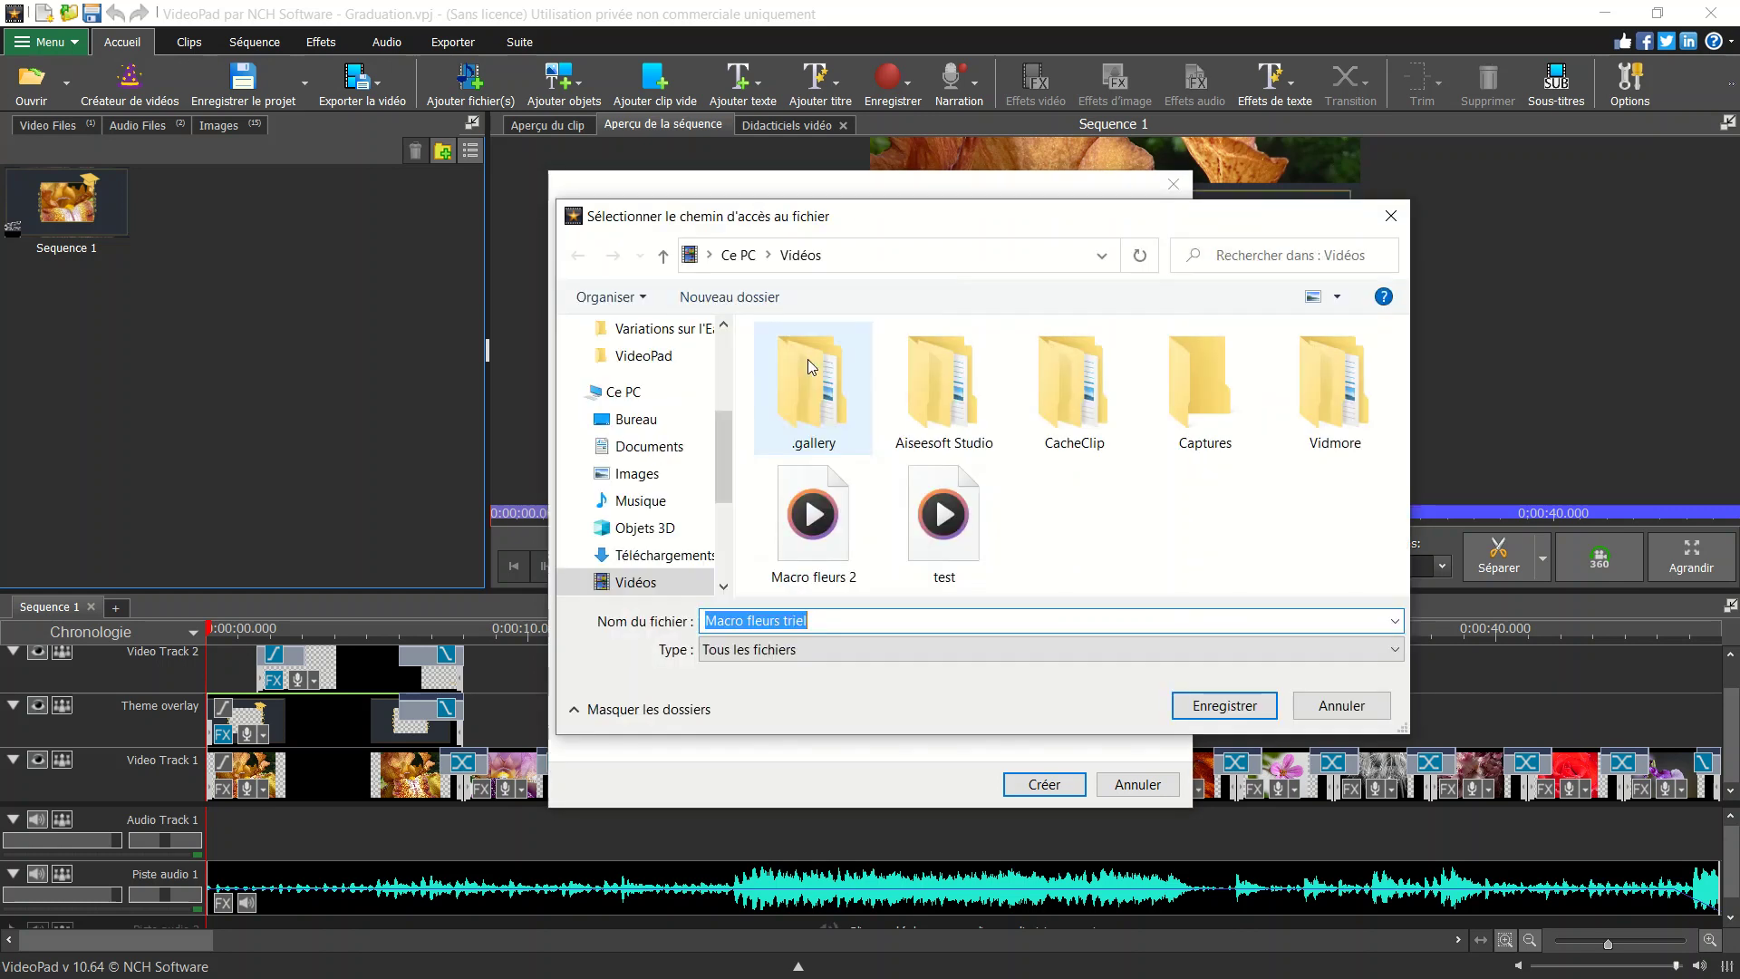
click(723, 566)
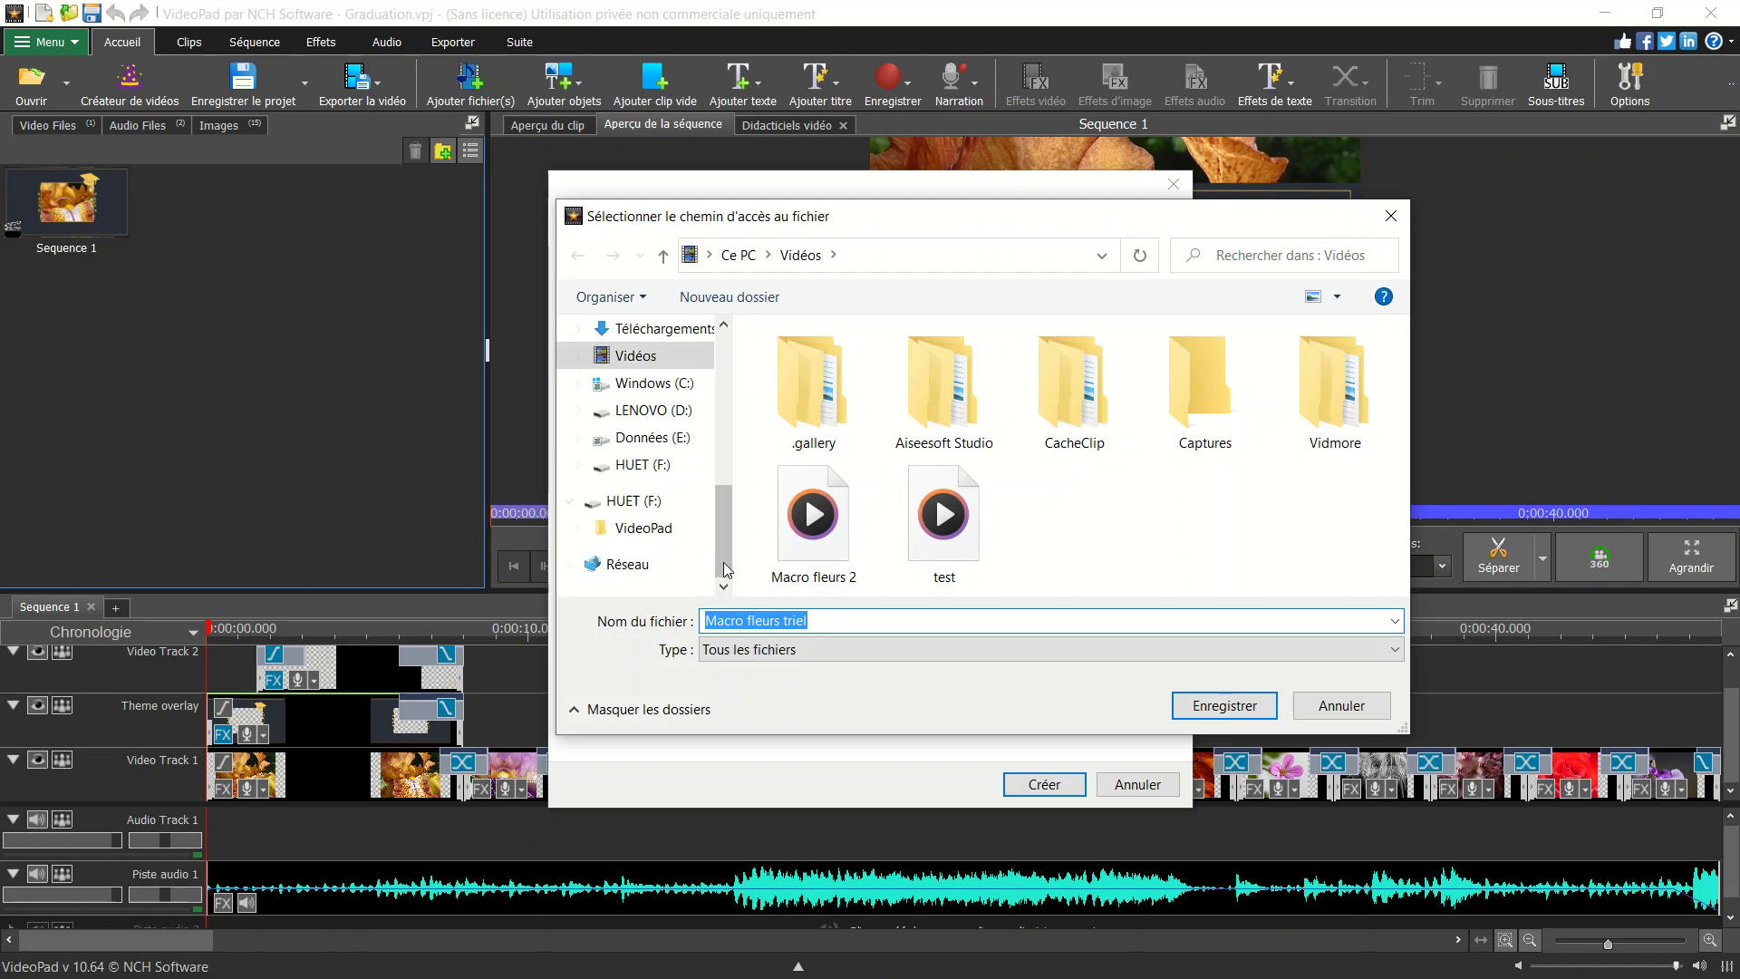
click(671, 442)
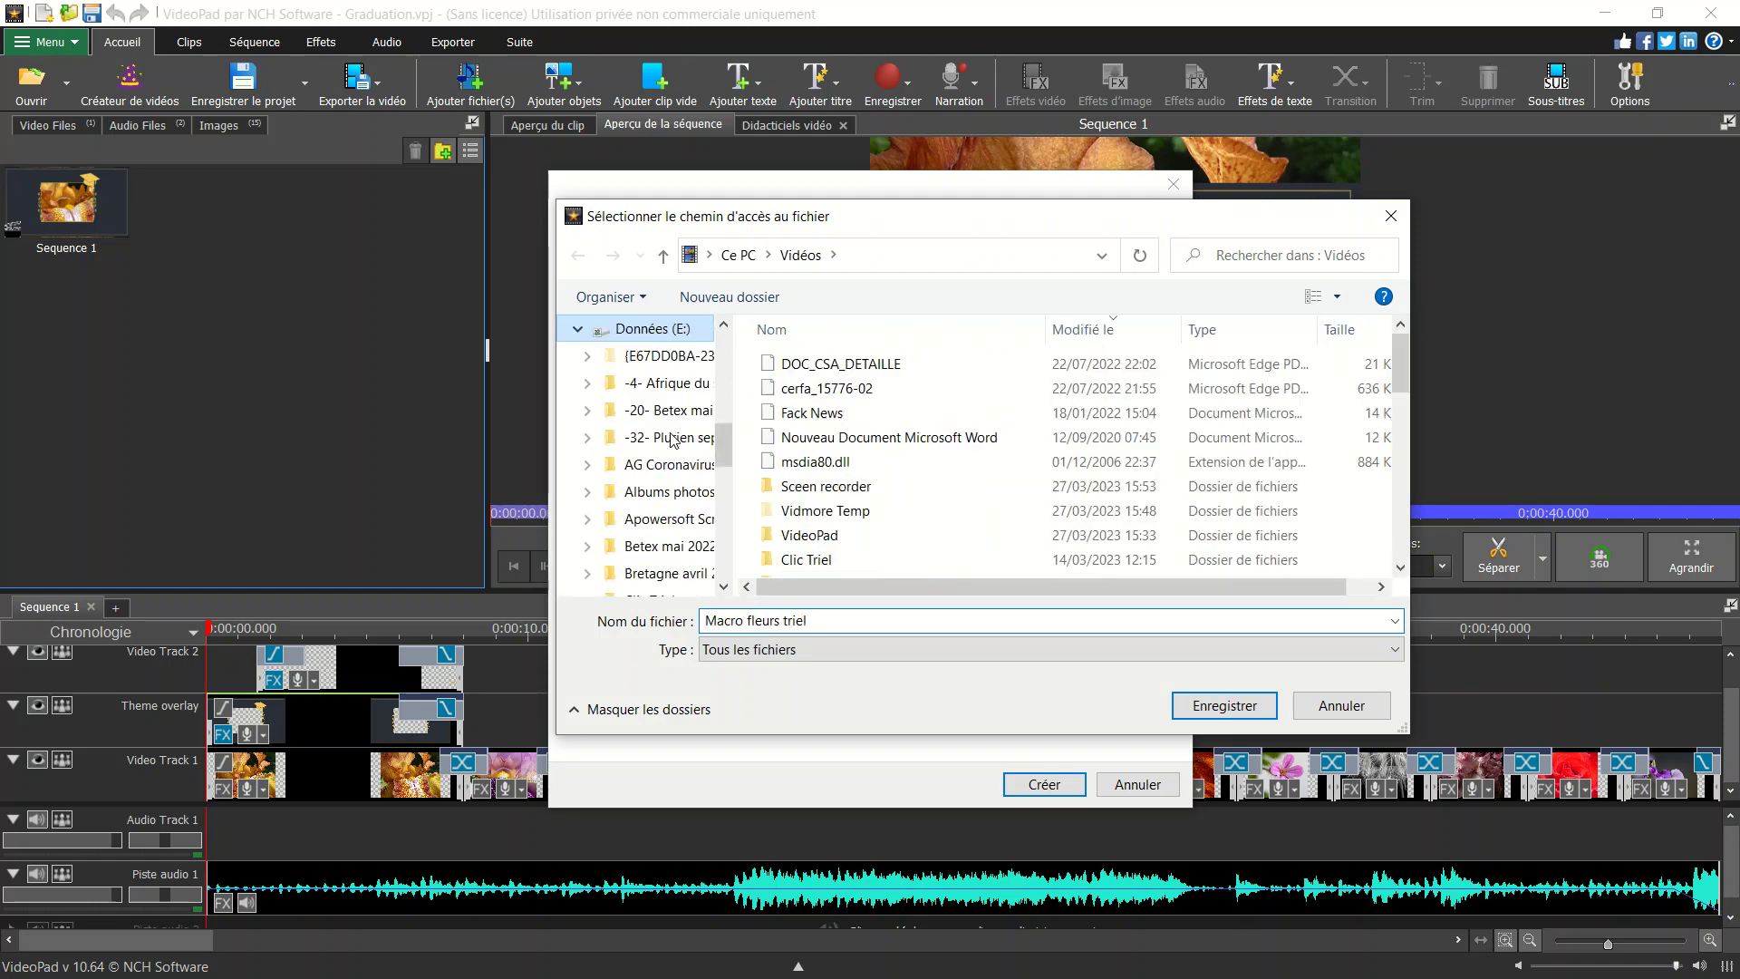
double_click(835, 537)
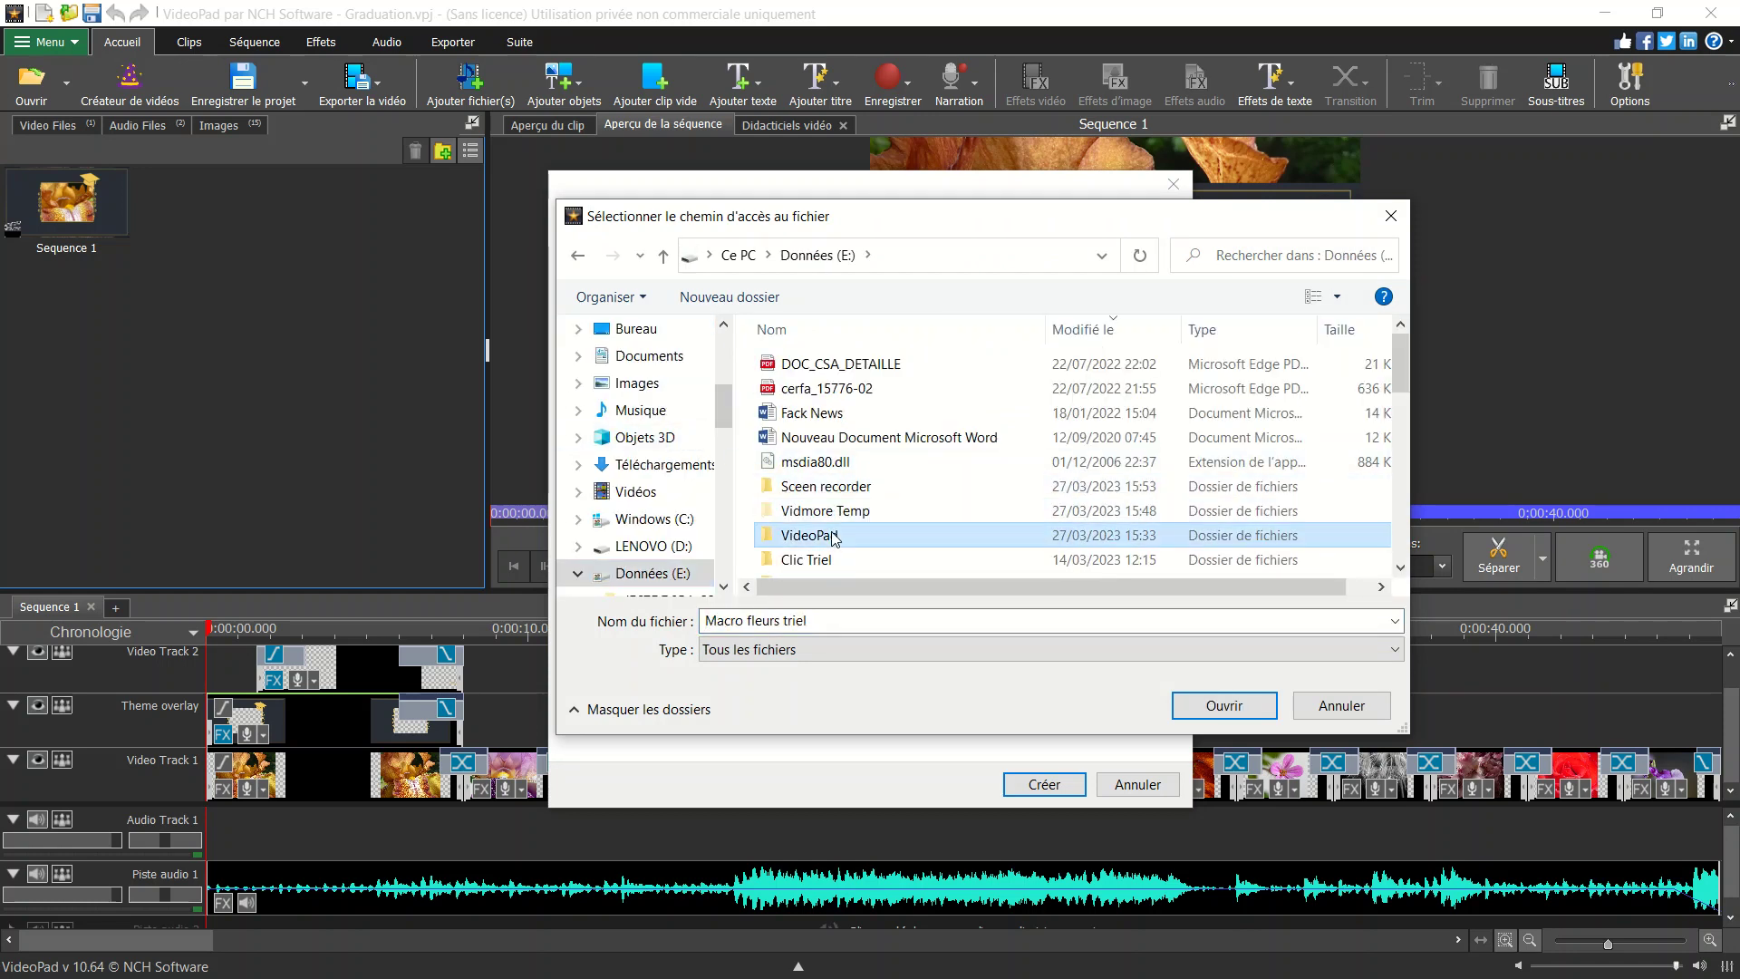
click(803, 367)
double_click(802, 367)
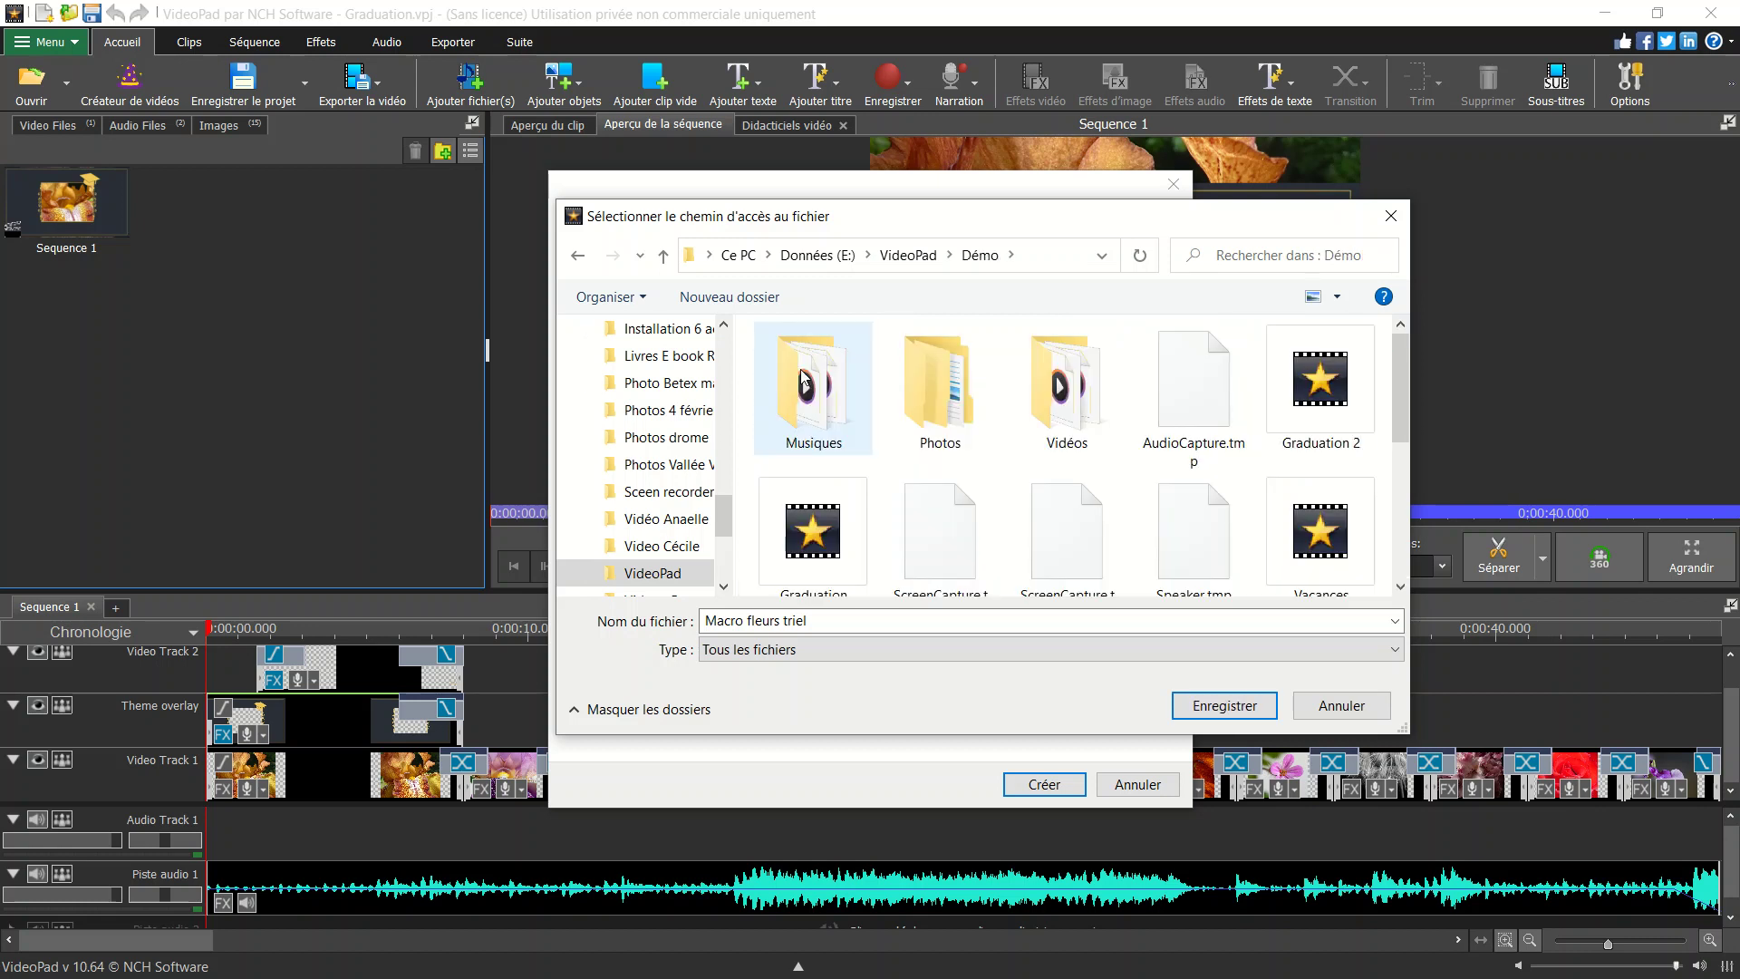
double_click(1067, 386)
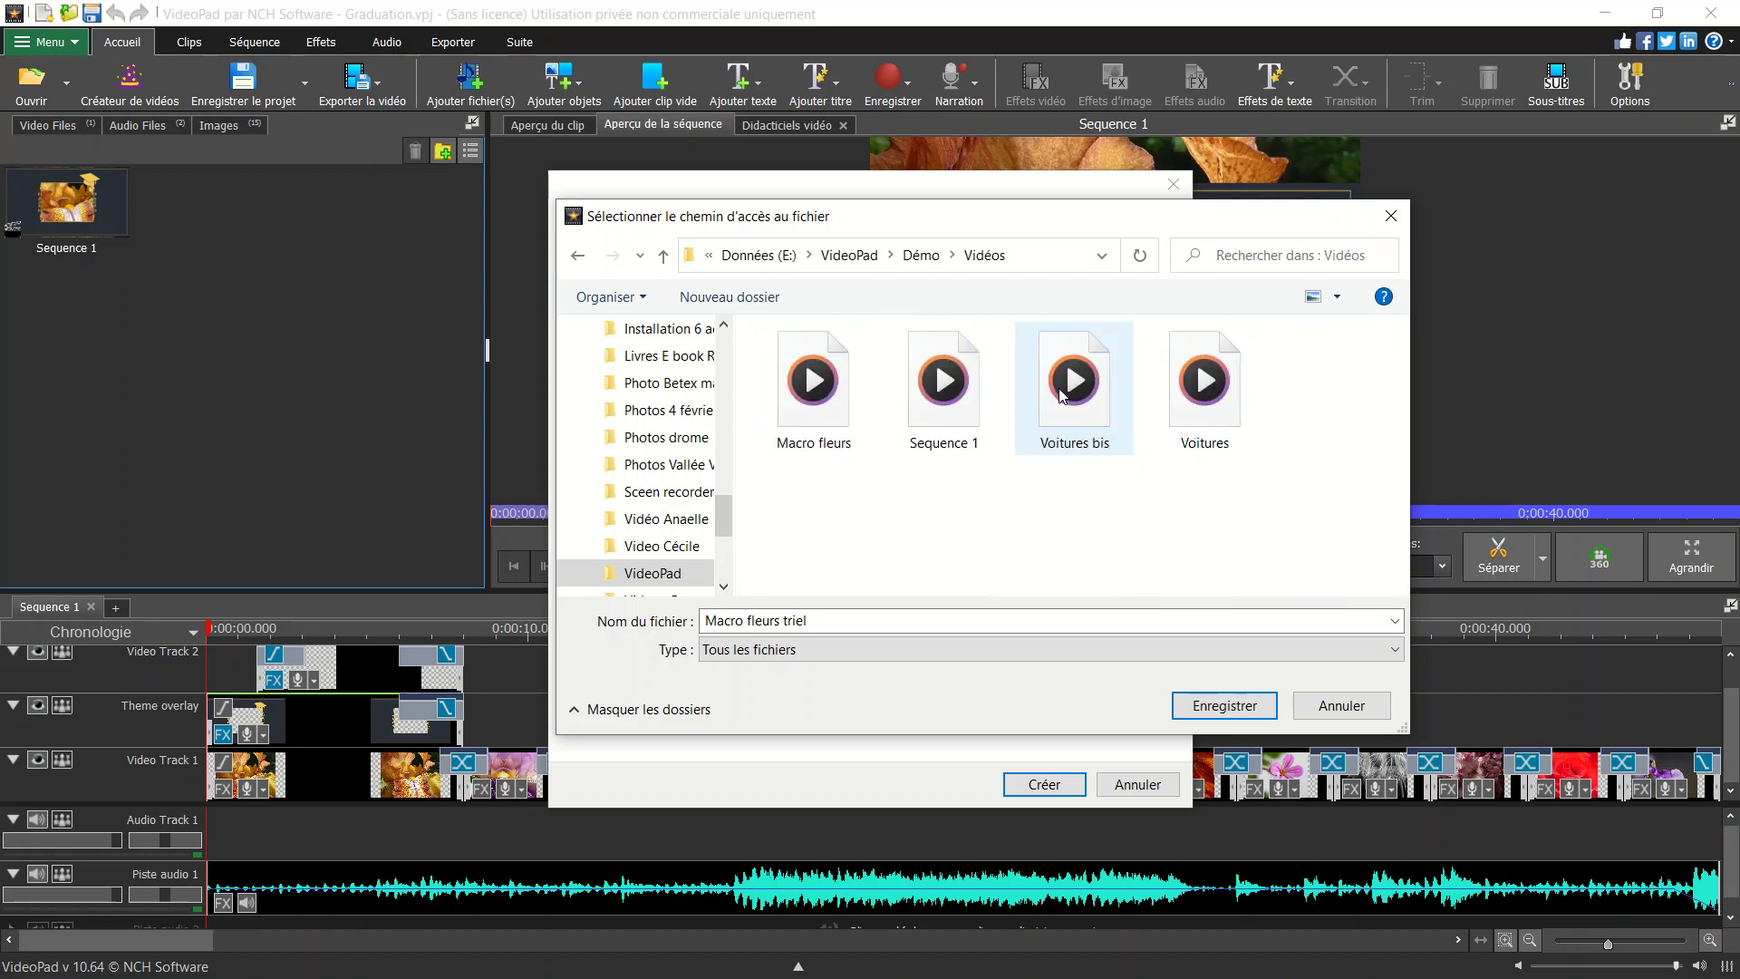
click(1225, 713)
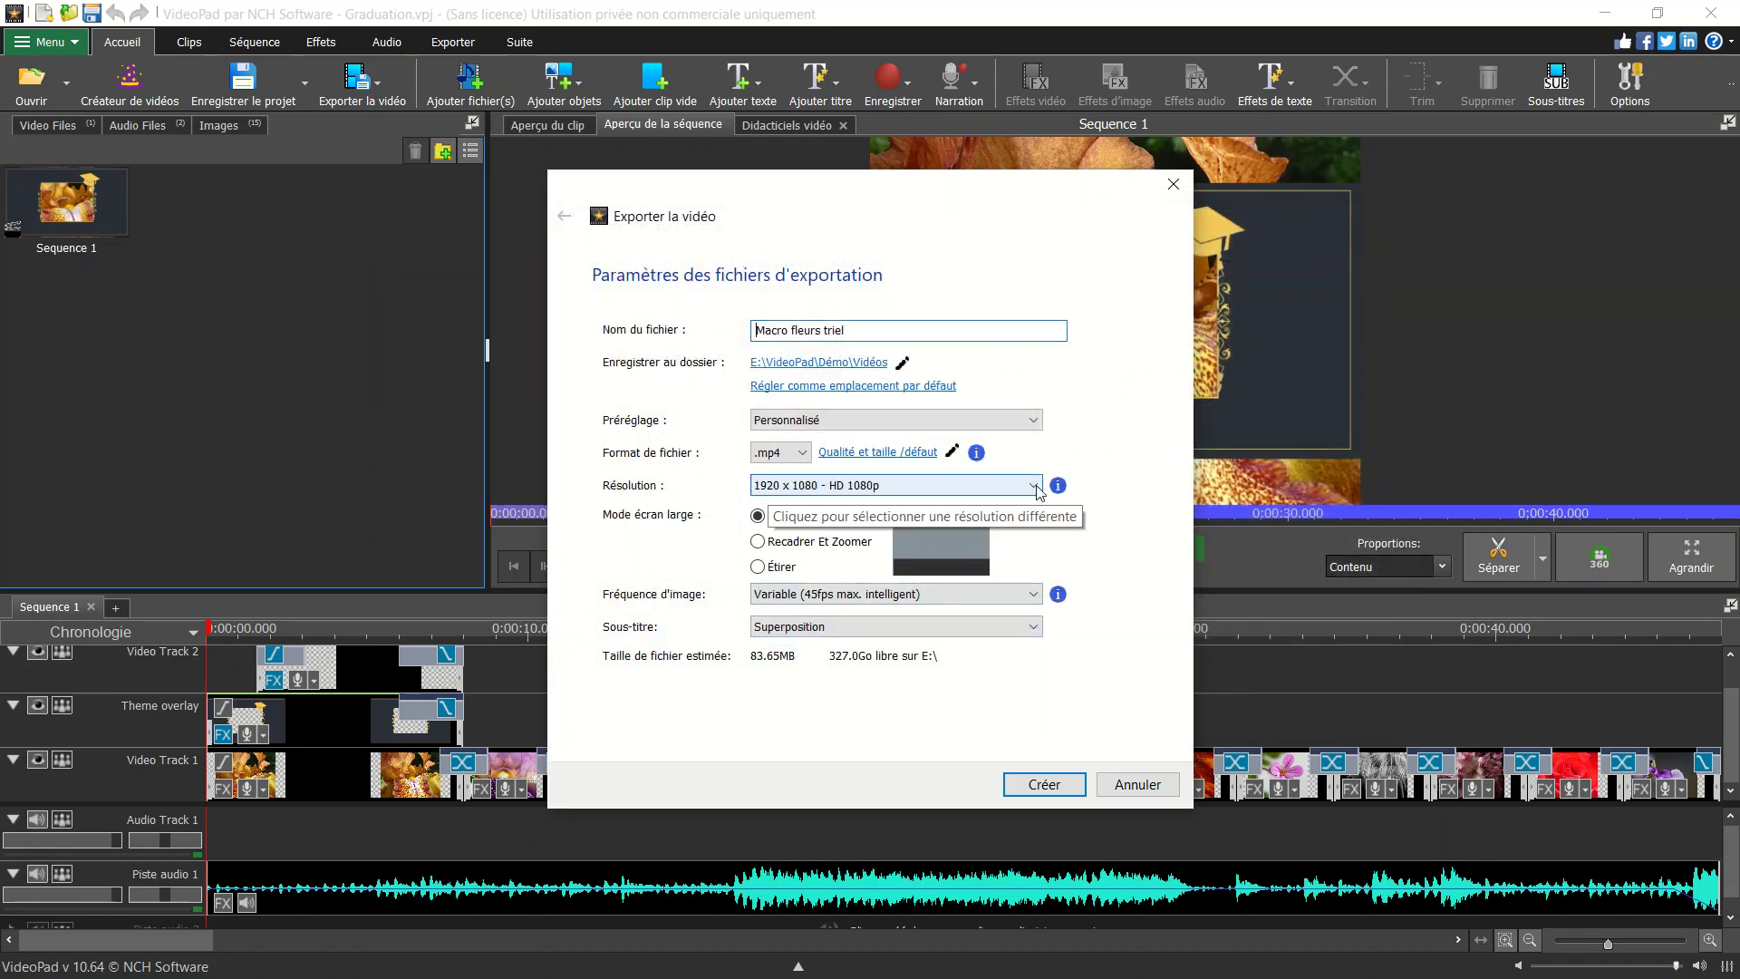
Review the export resolution choices, keep 1920 x 1080 - HD 1080p, and use Letterbox as the widescreen mode
click(1039, 492)
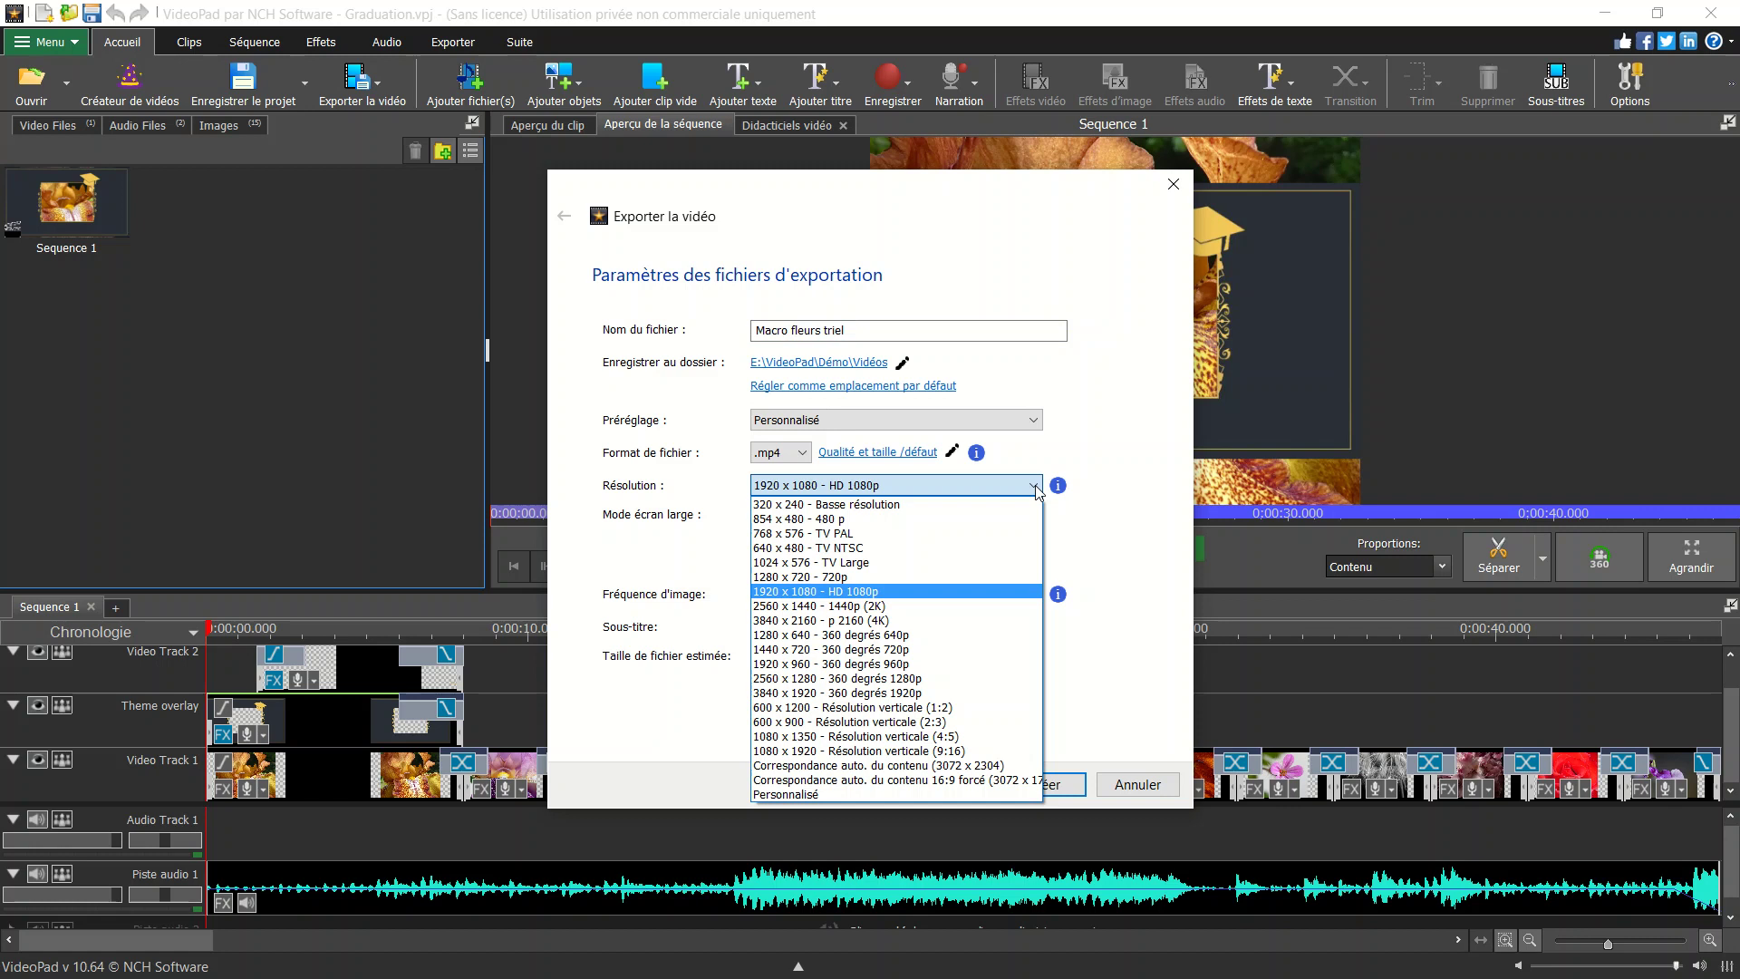
click(1038, 491)
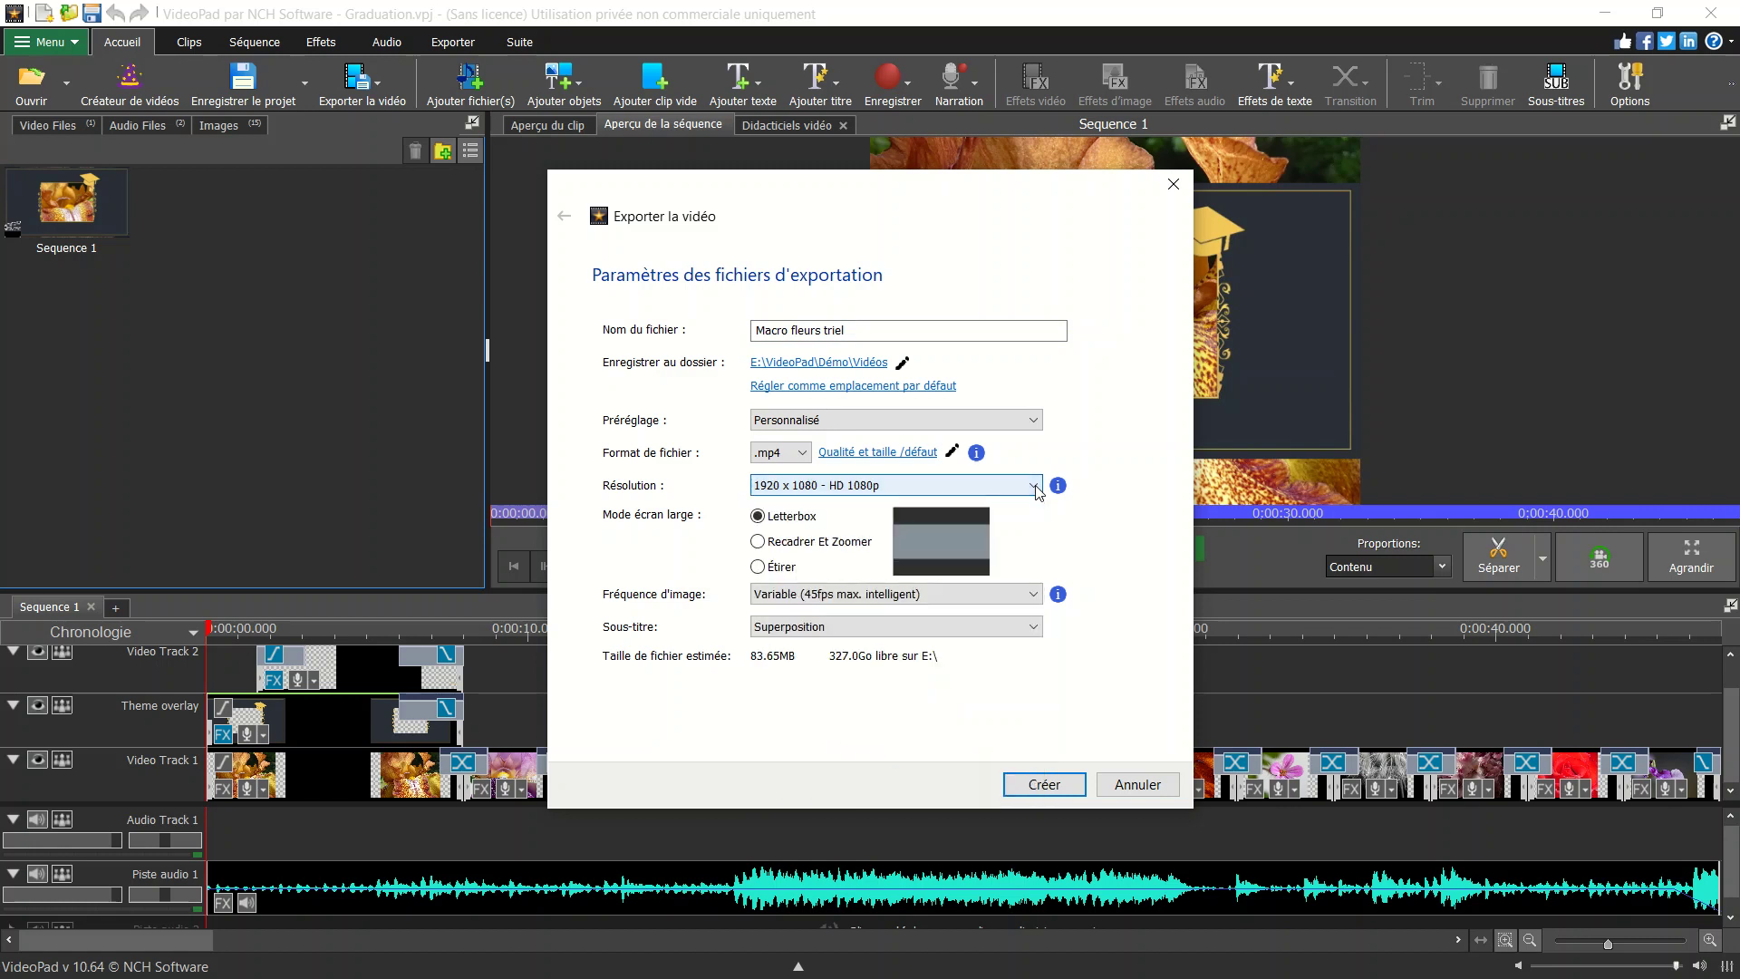
click(798, 523)
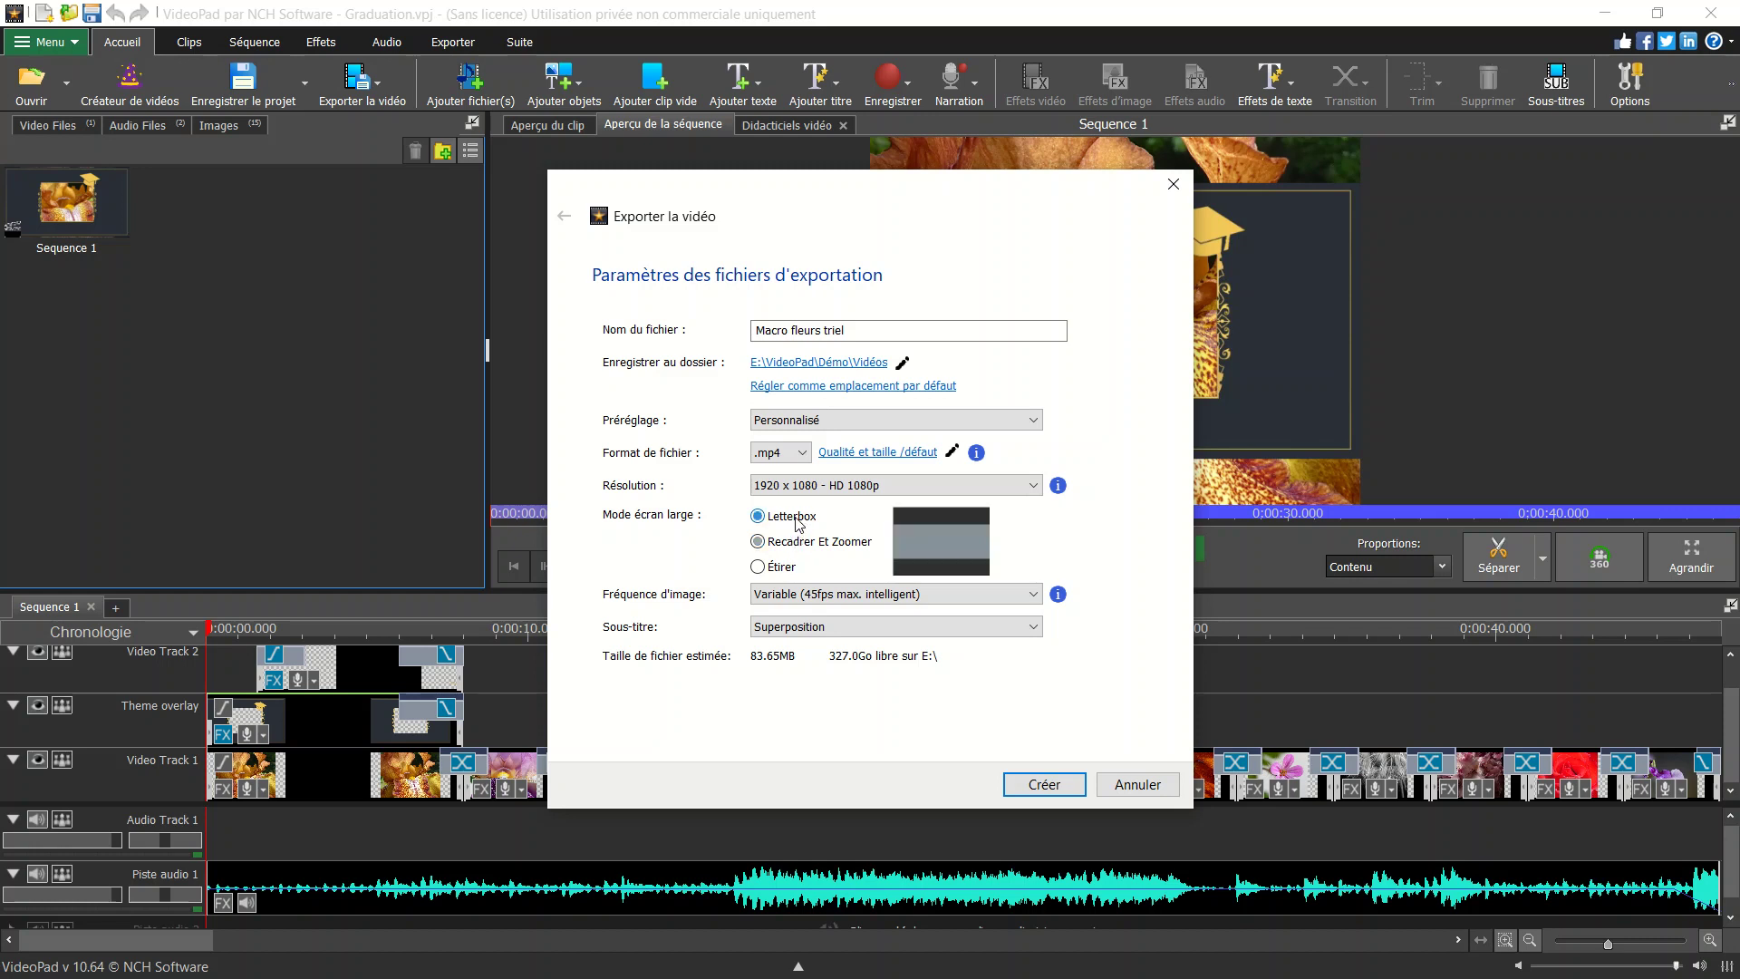
Compare the Étirer widescreen mode, return to Letterbox, and set the export frame rate to Constante 24fps [Film]
click(788, 571)
click(800, 519)
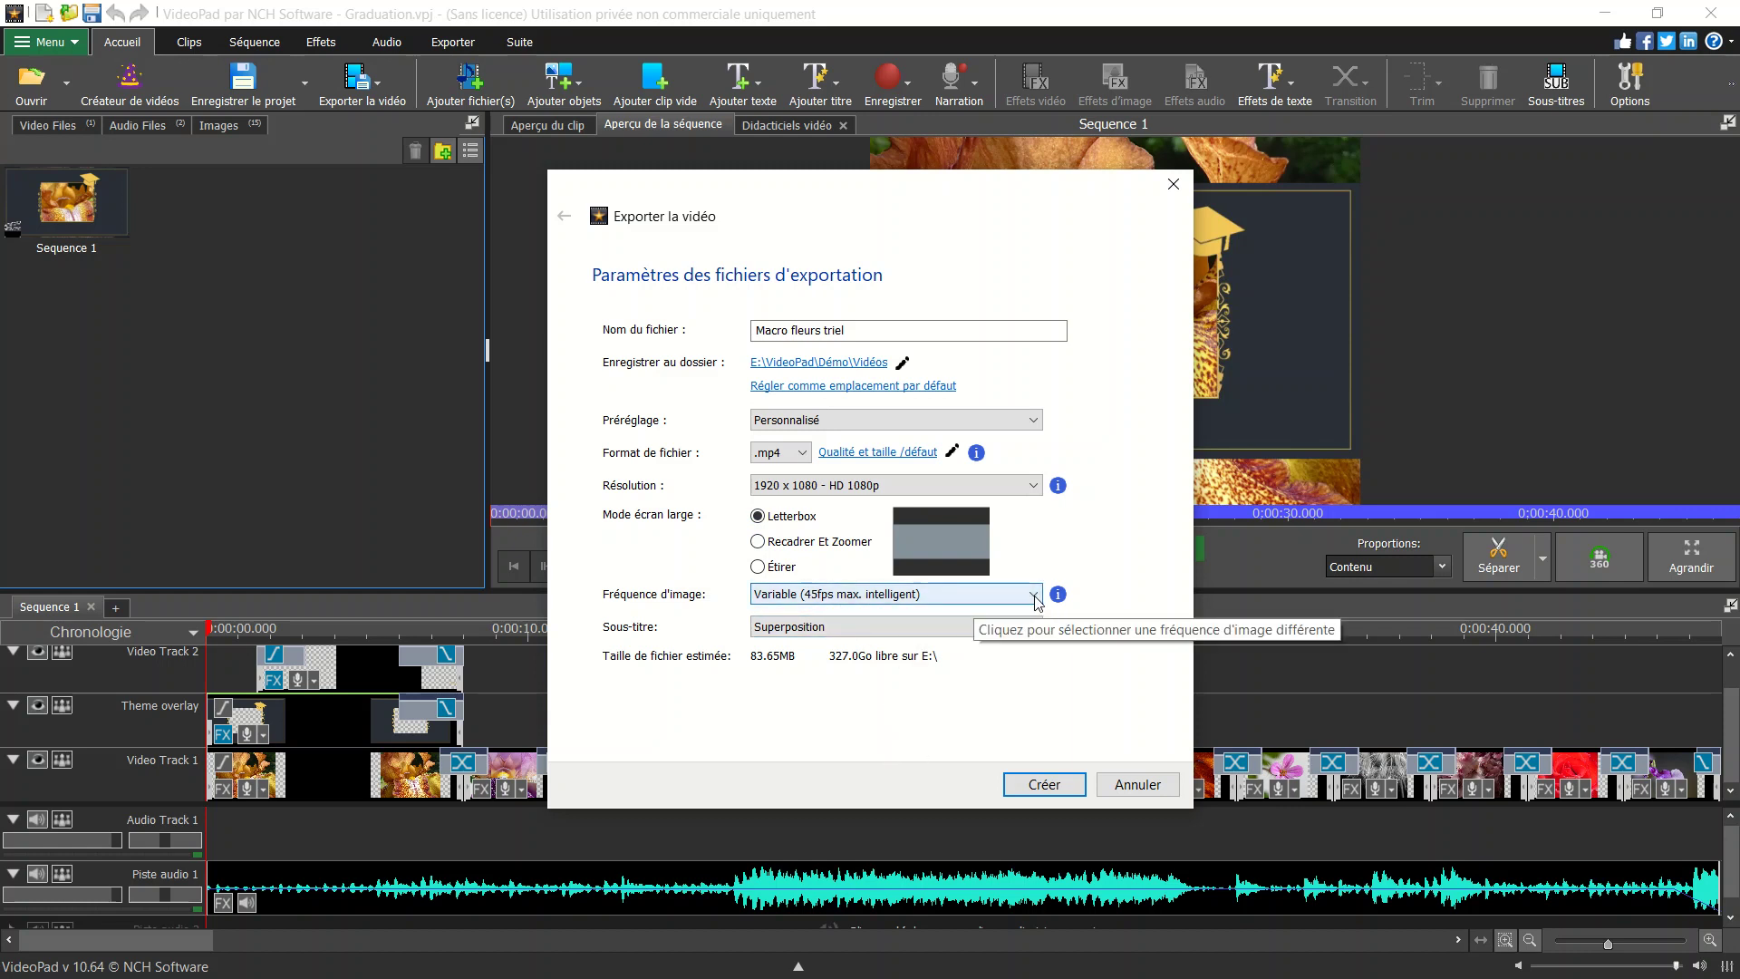
click(1036, 598)
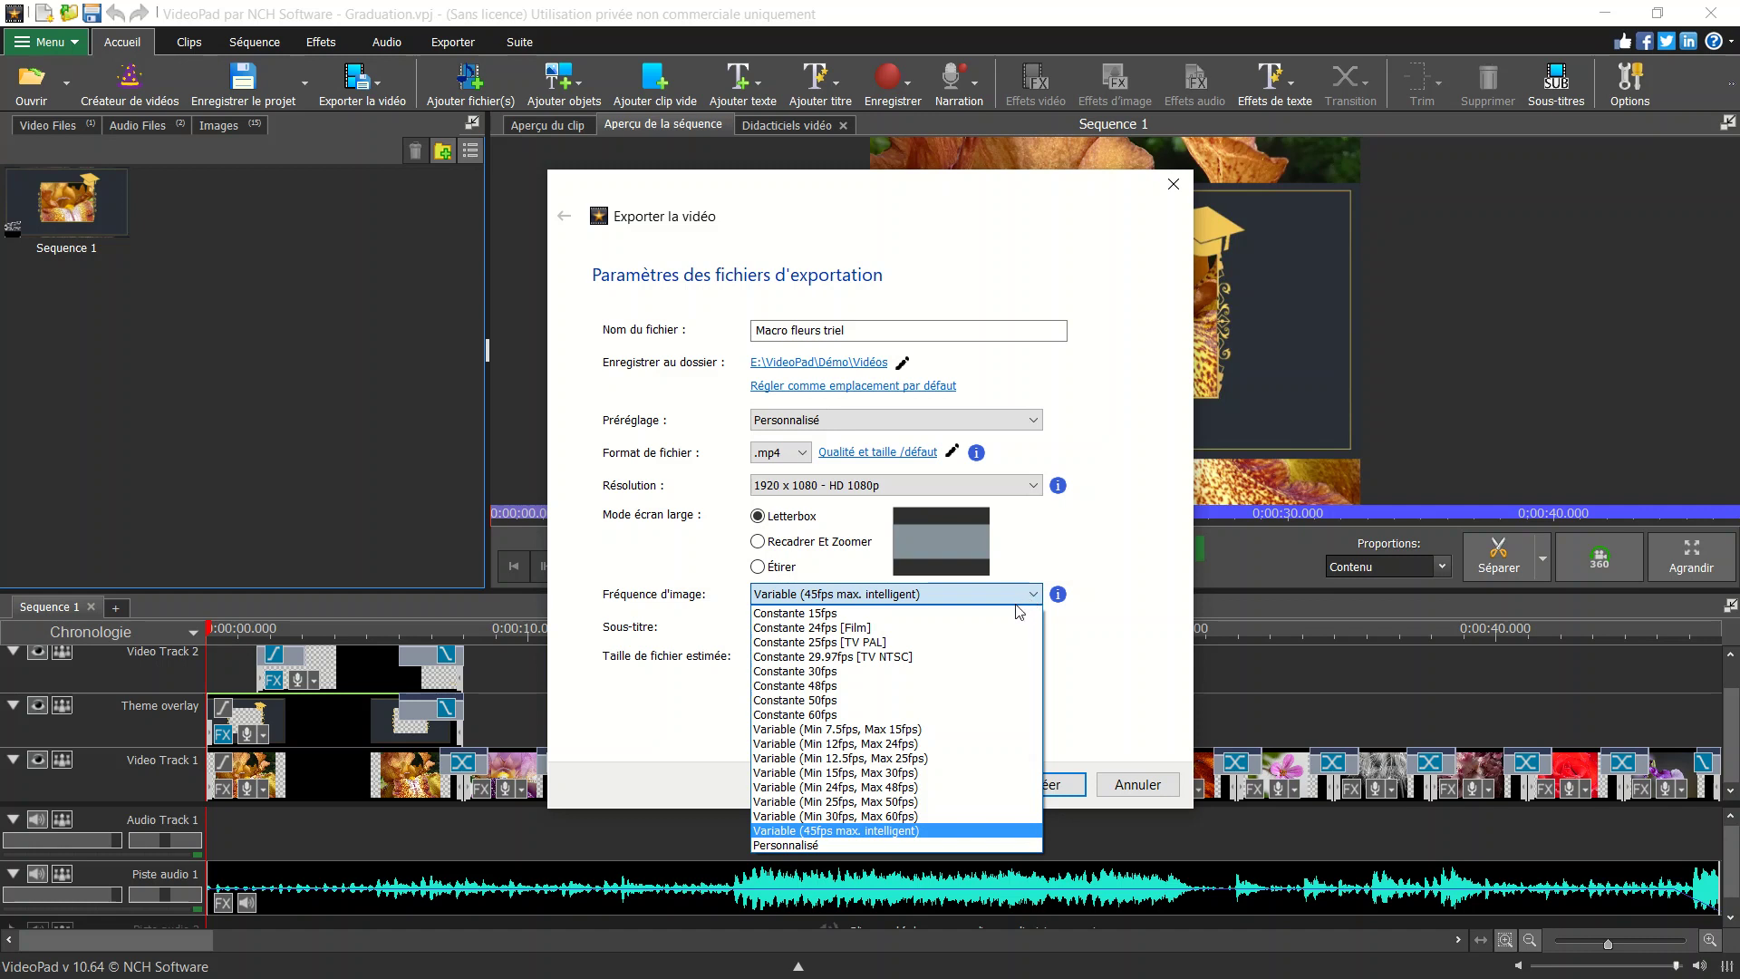
click(796, 629)
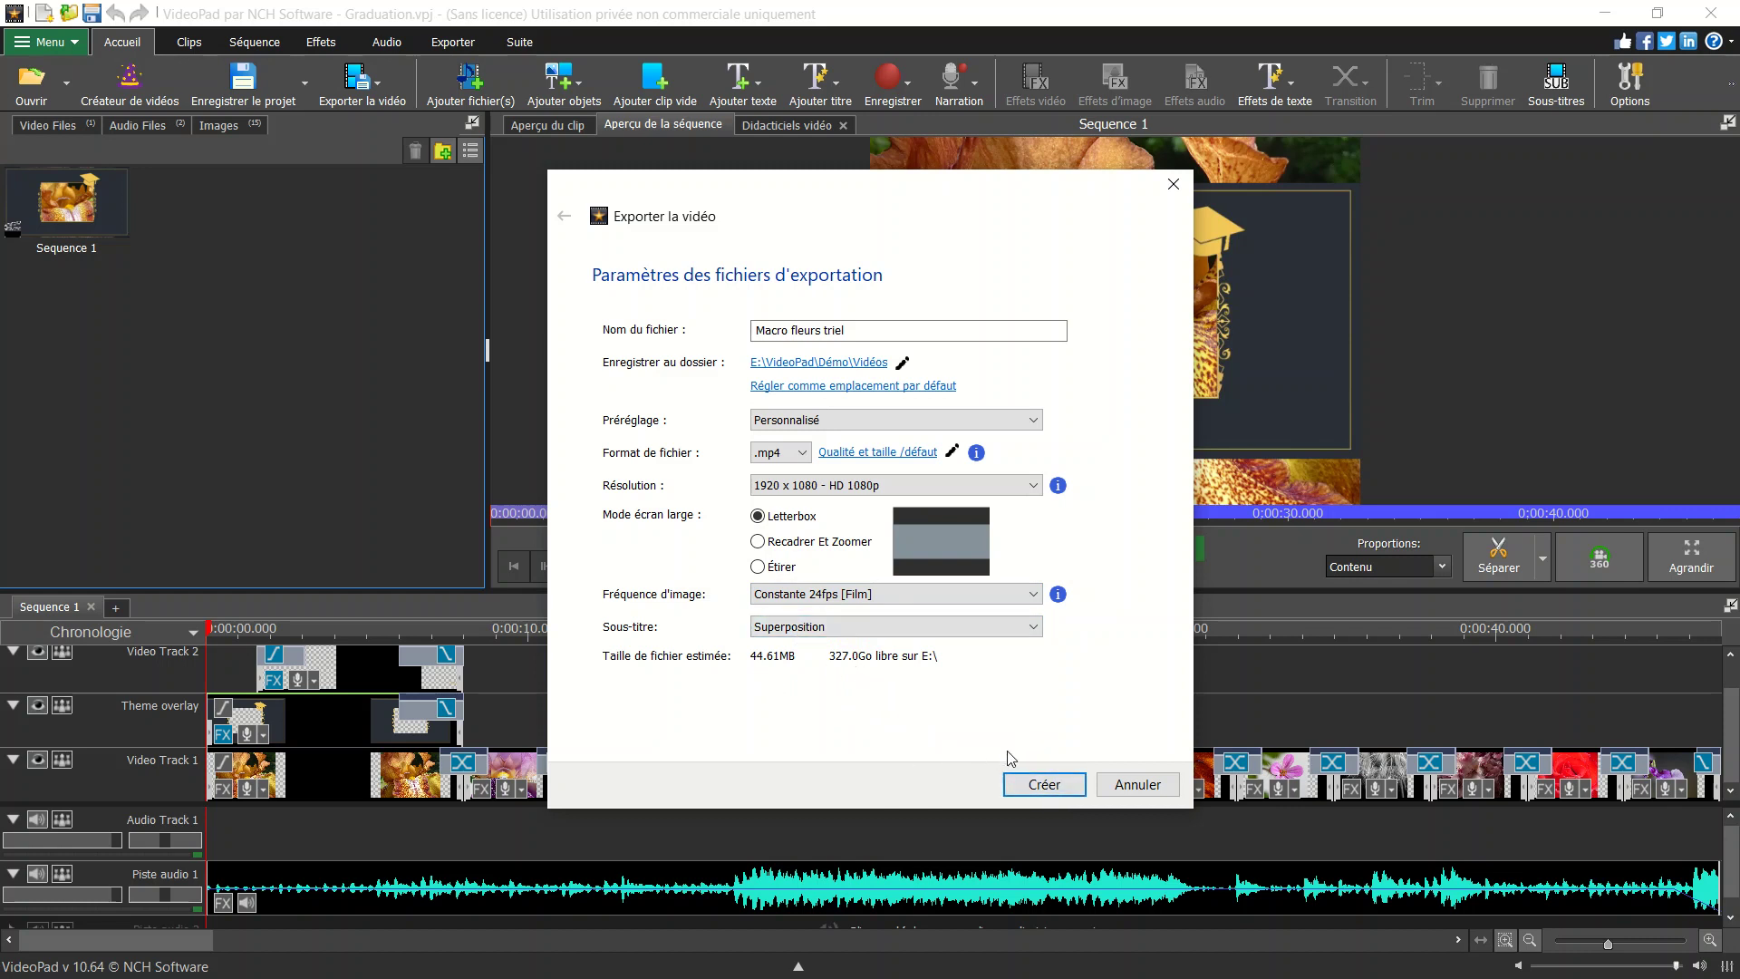
Create the video file with these export settings and close the export queue when rendering is complete
click(1052, 789)
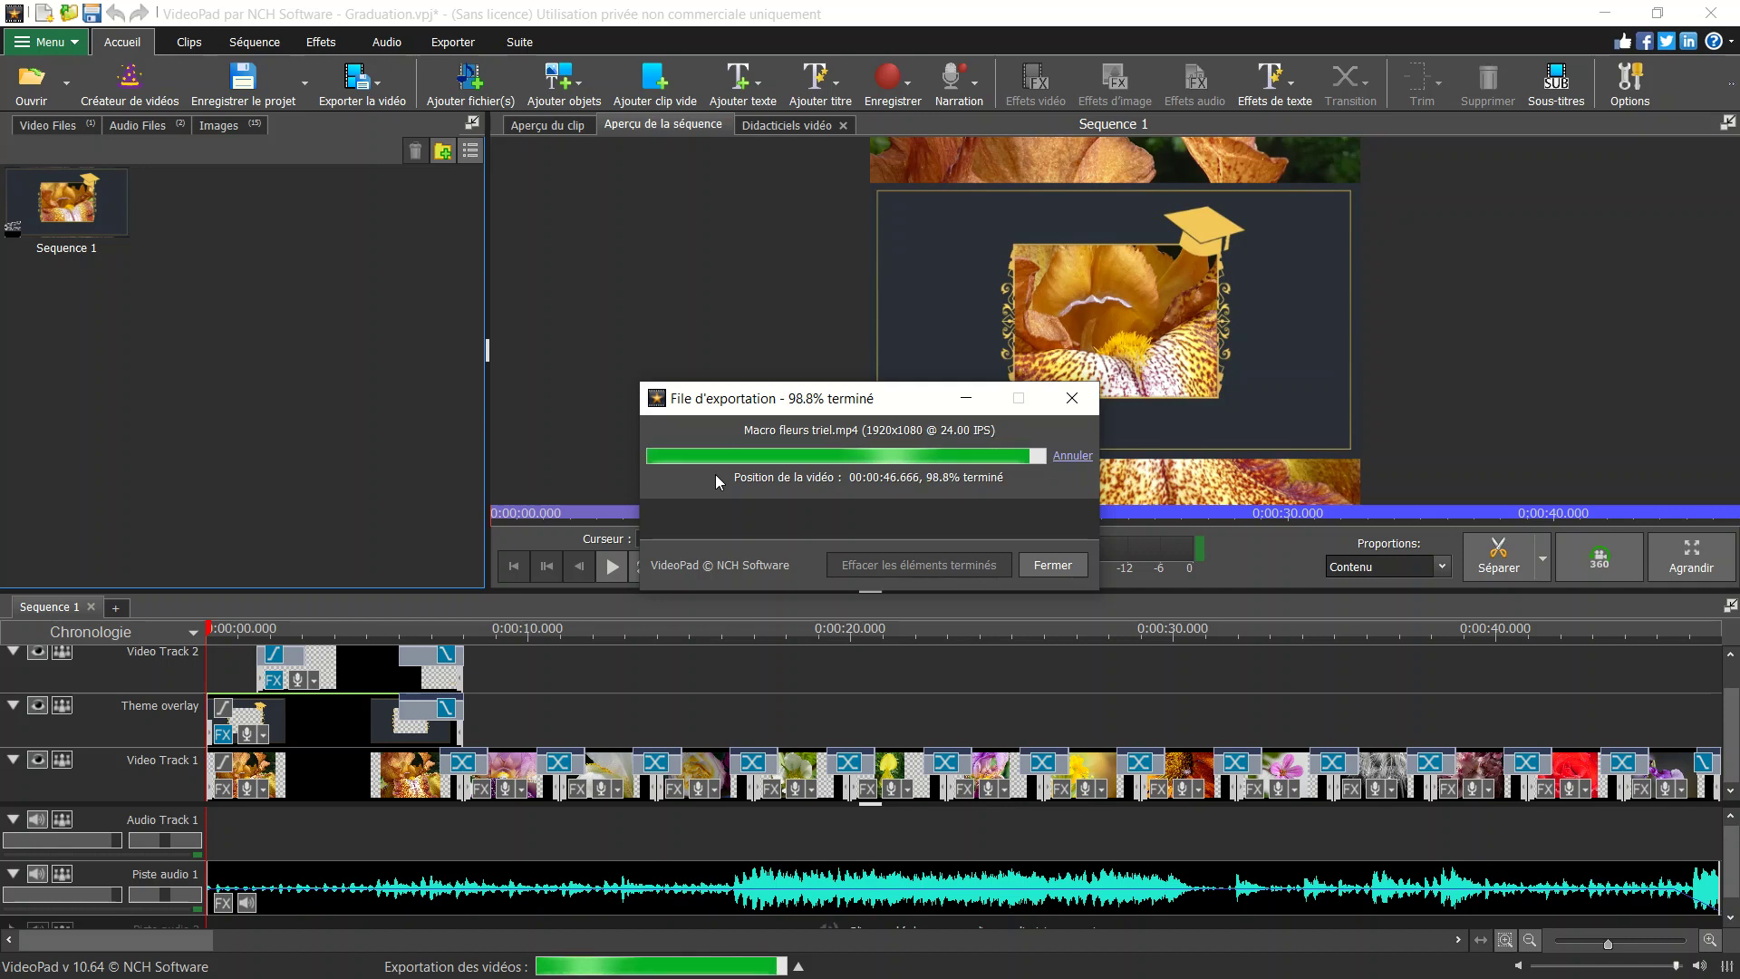
click(1066, 567)
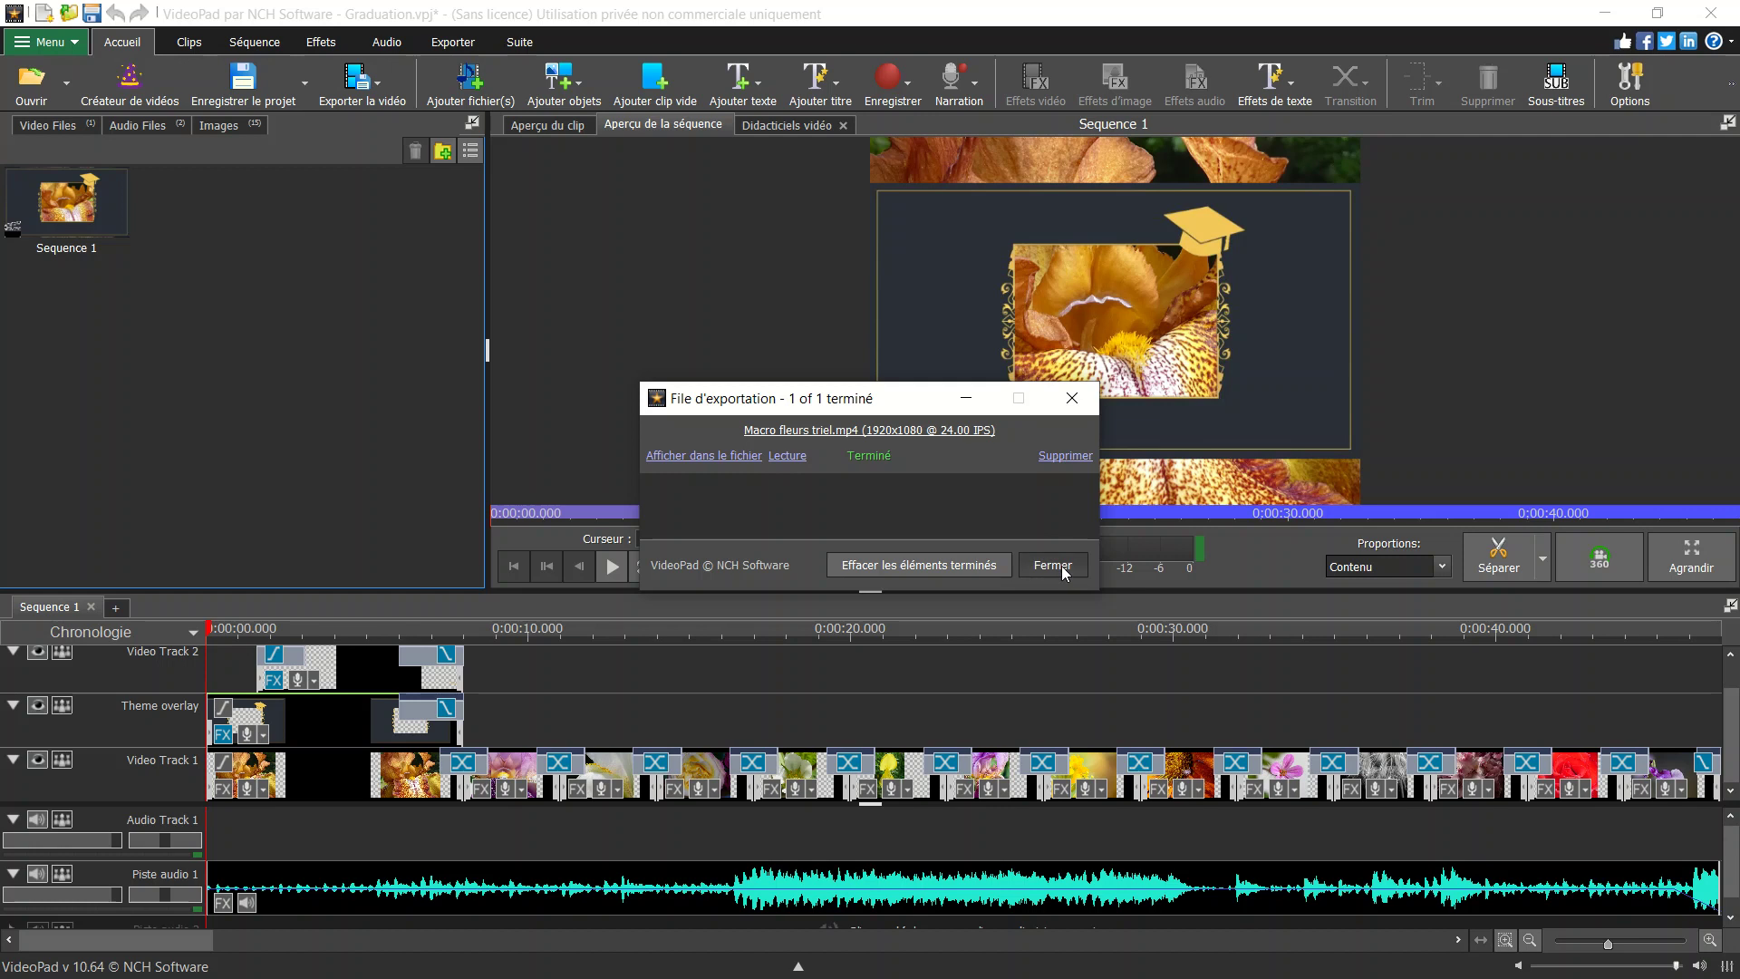
Exit VideoPad, saving the modified project as "Graduation triel" in the Vidéos folder
click(1711, 15)
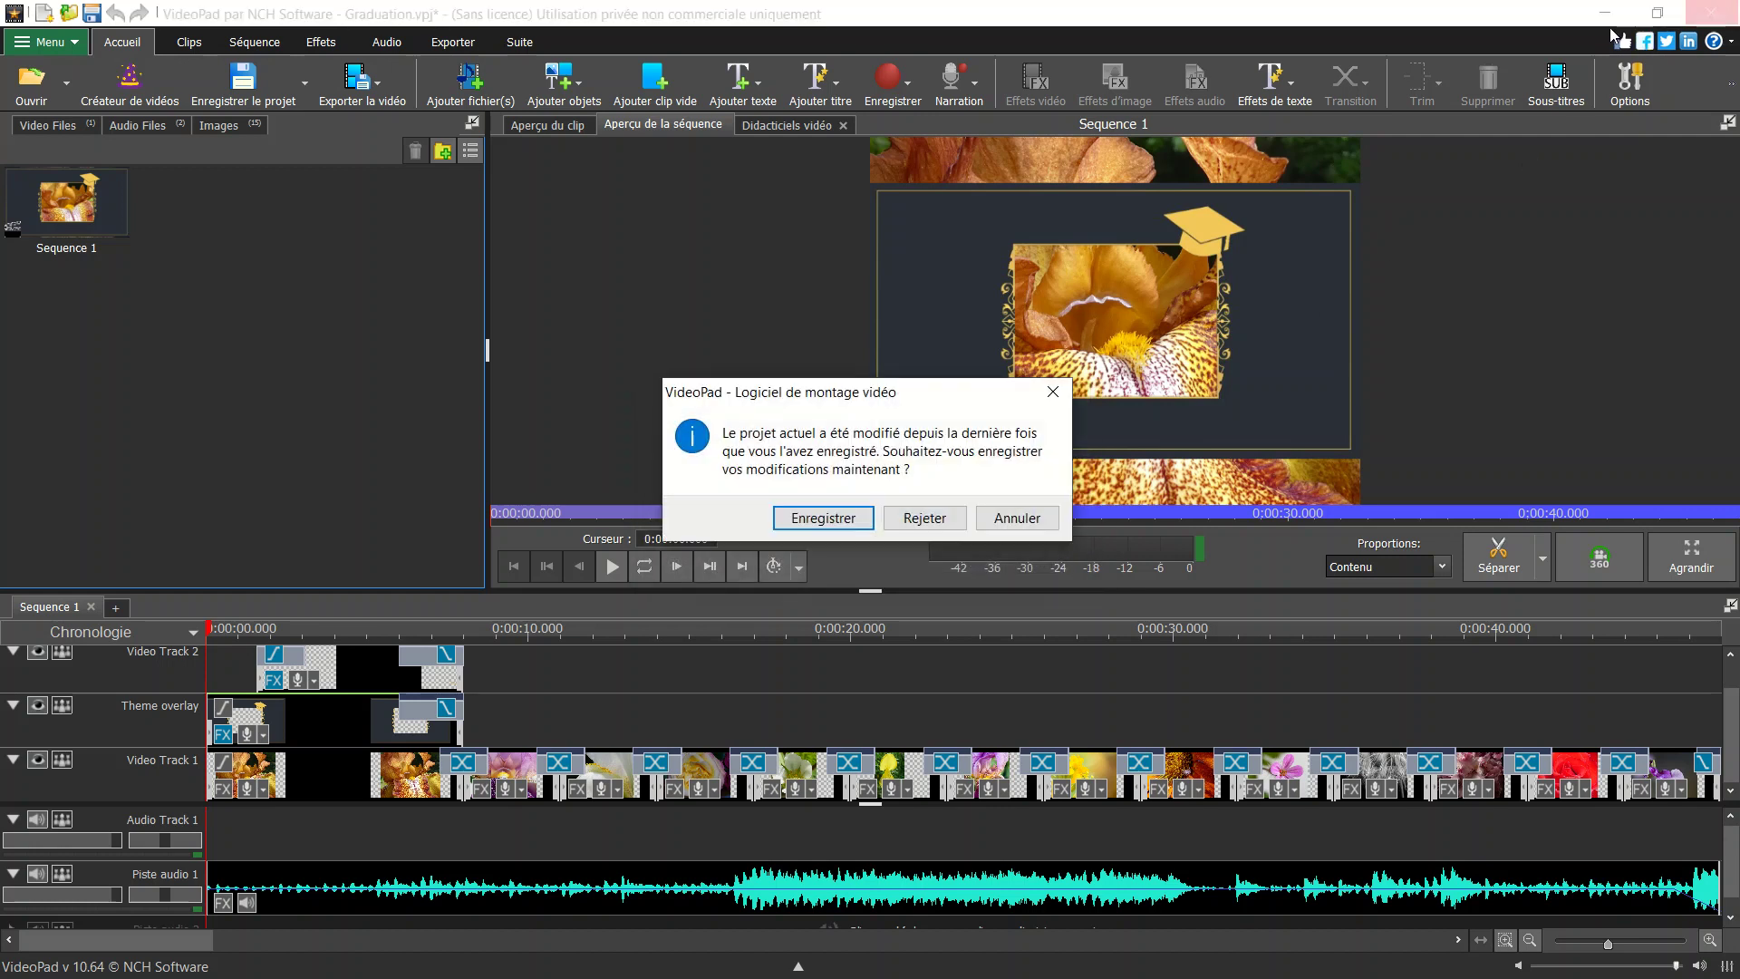
click(823, 518)
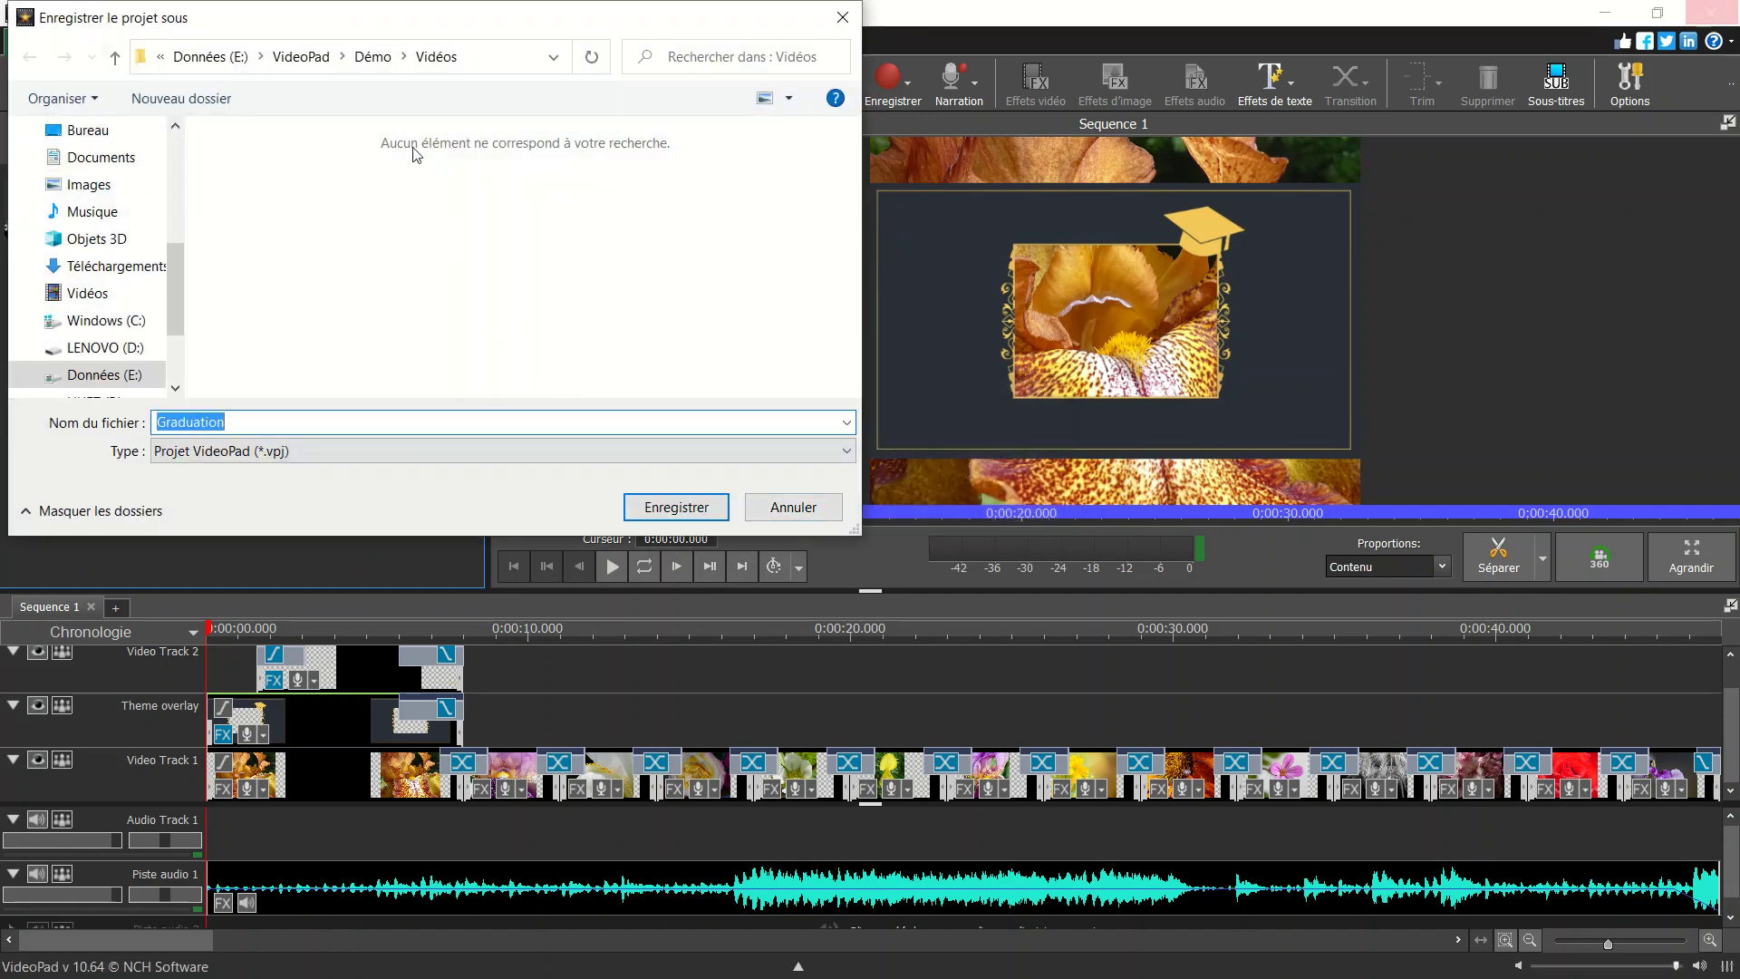
click(298, 424)
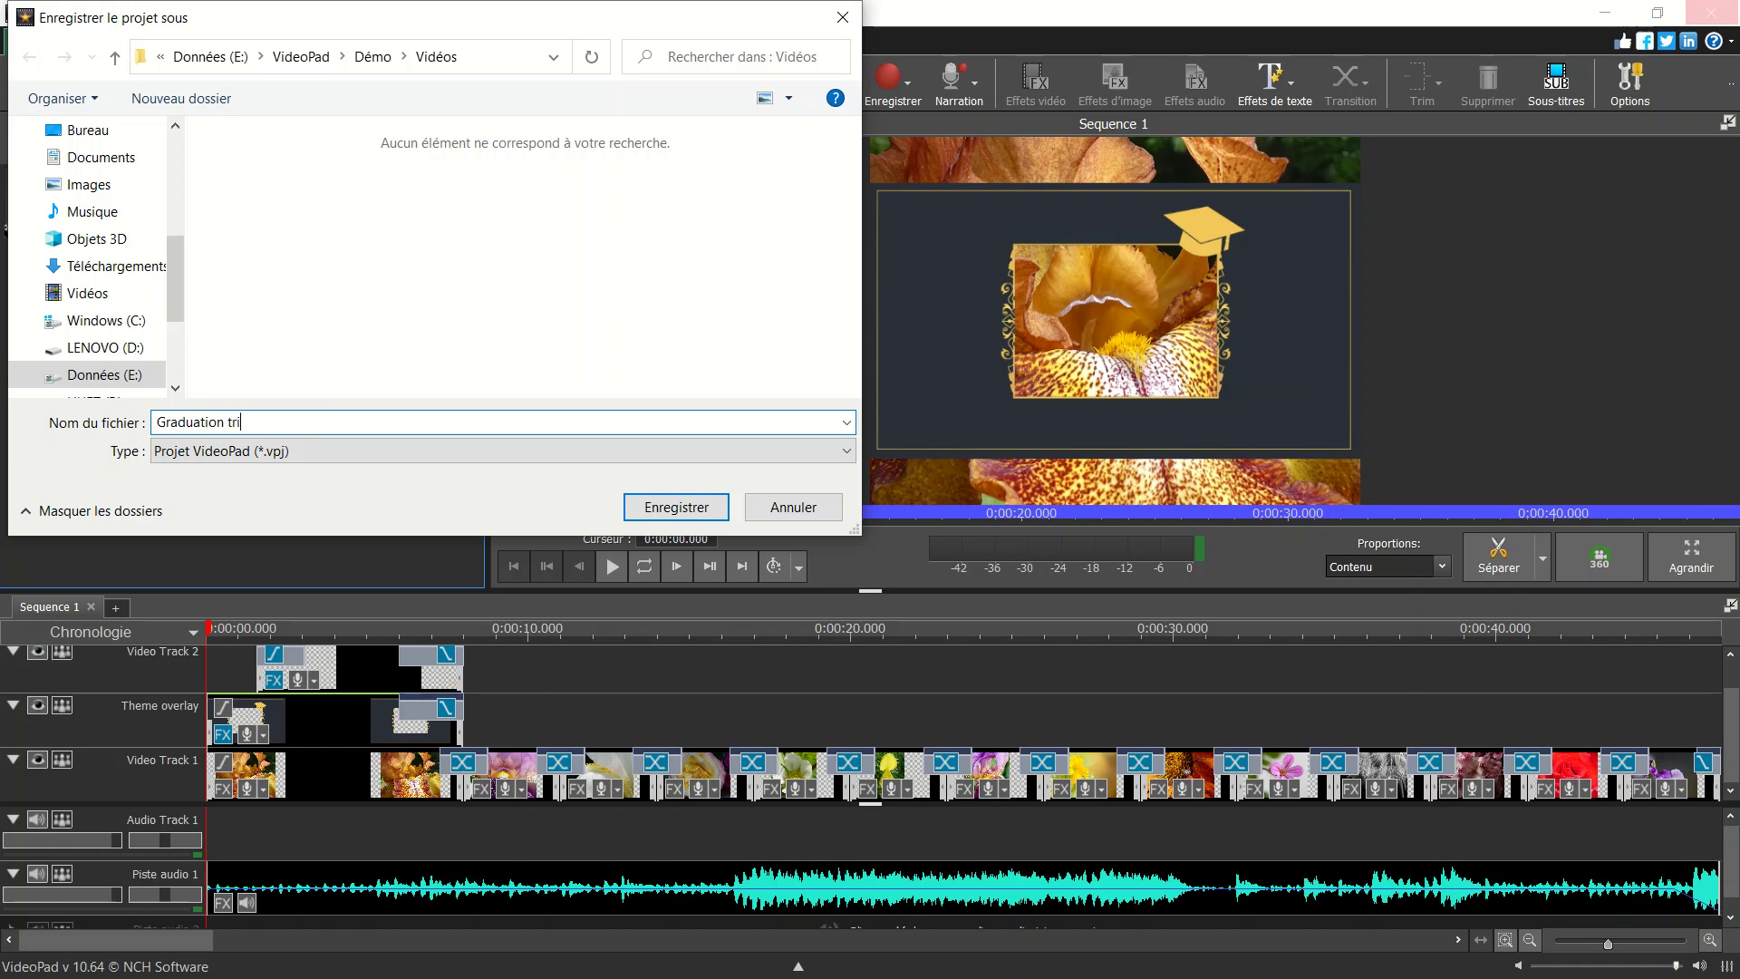
click(697, 508)
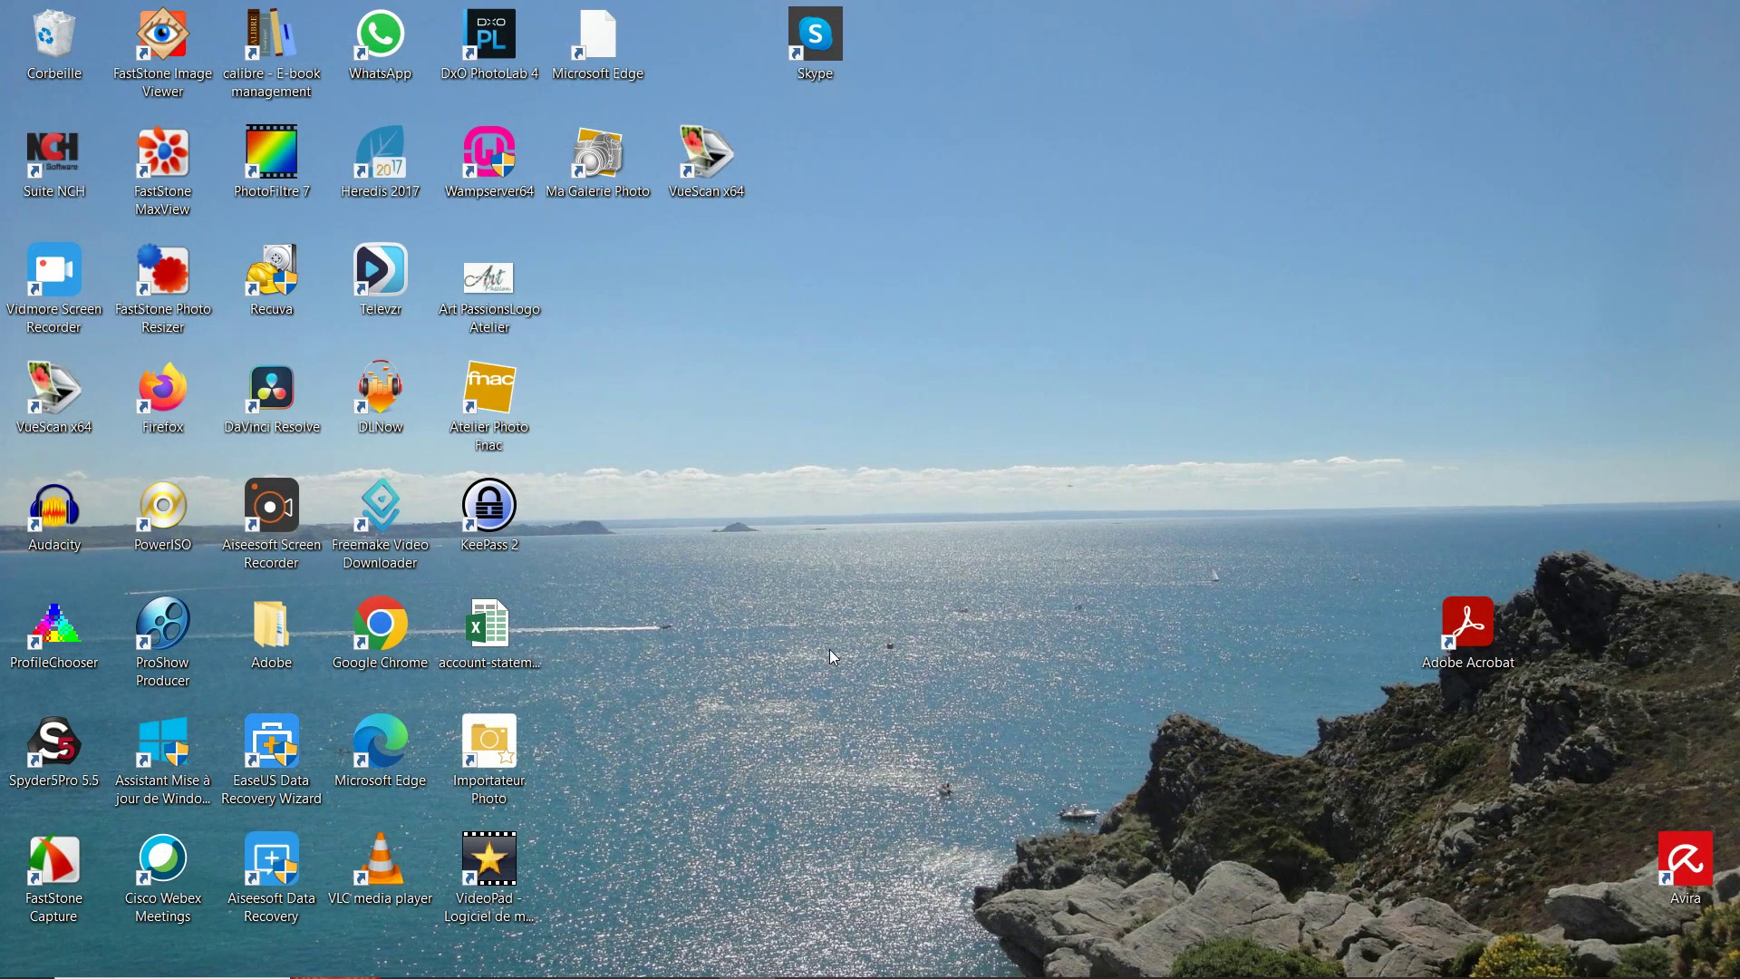
Switch to File Explorer, open the Démo folder's Vidéos subfolder, and play "Macro fleurs triel" in a maximized media player
mouse_move(408, 965)
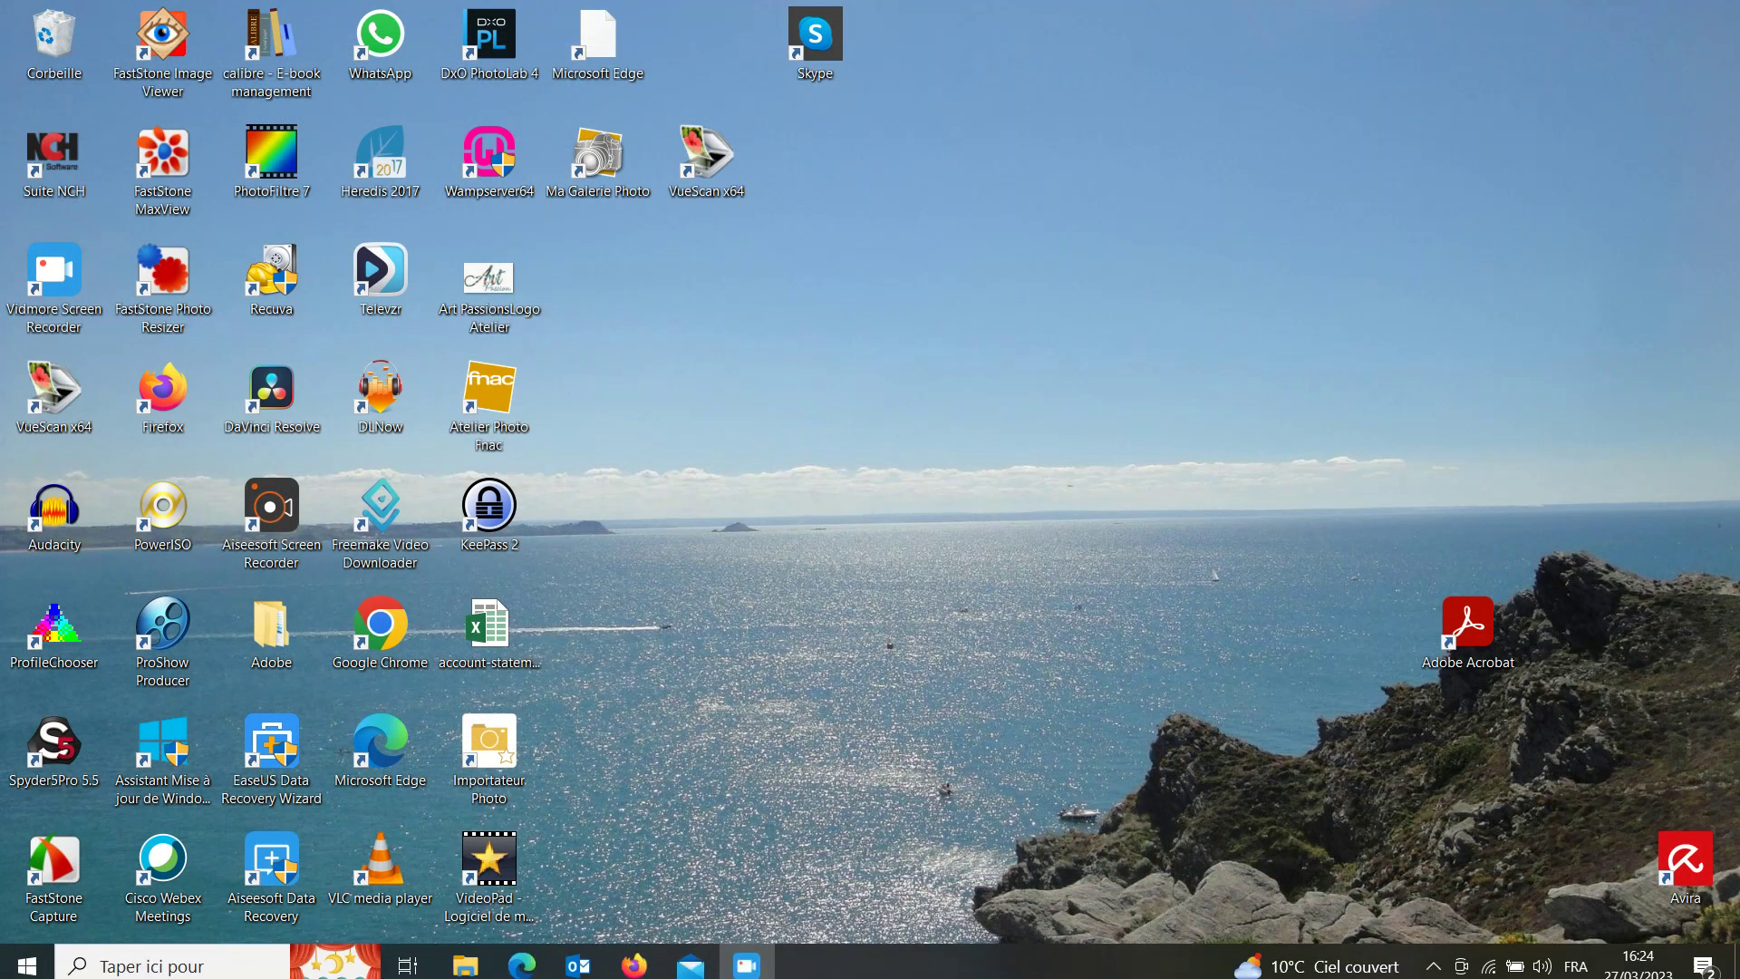
click(461, 959)
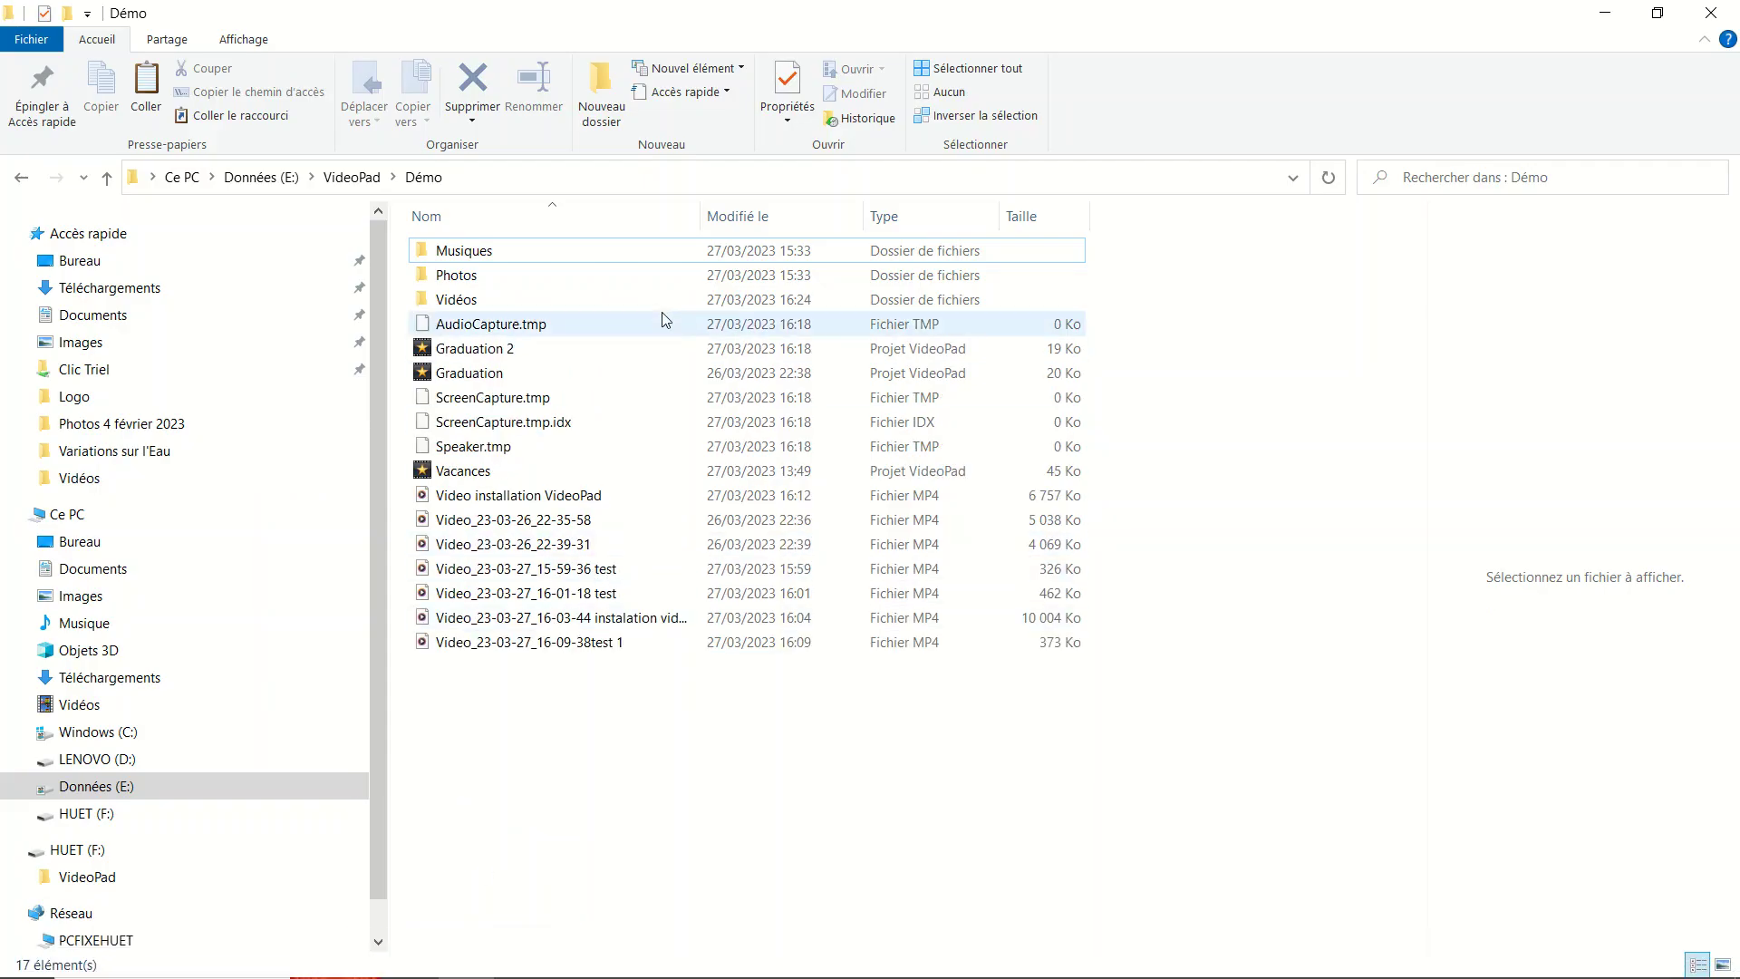
double_click(453, 300)
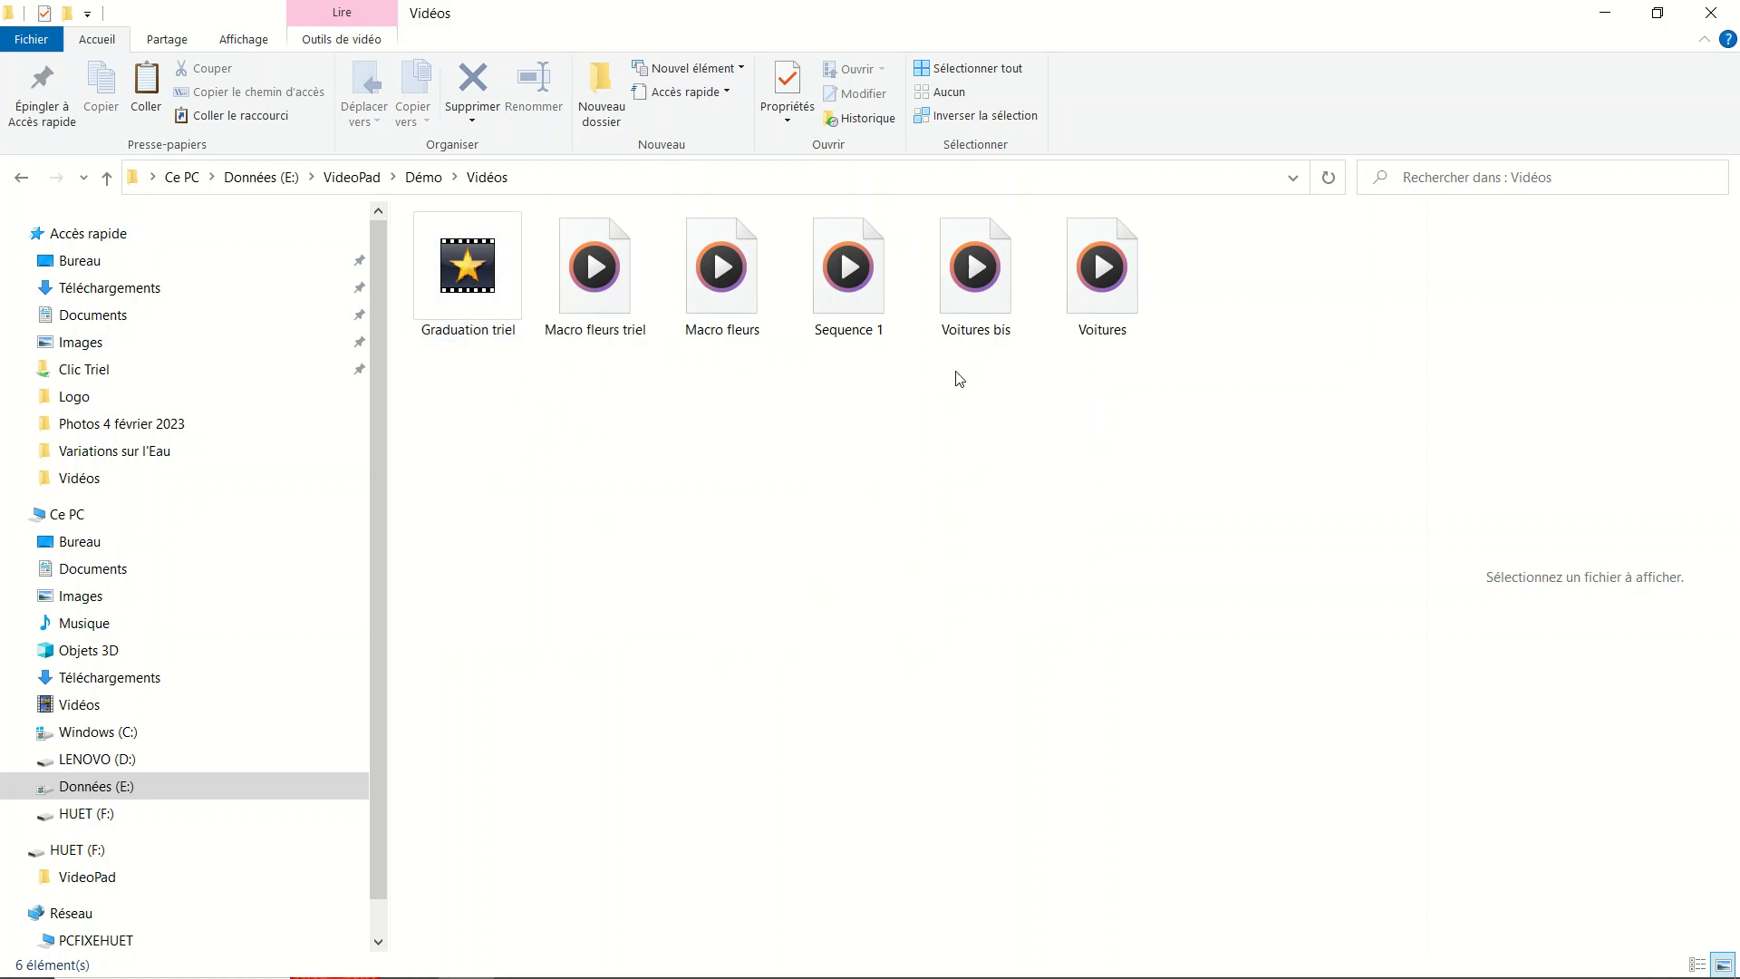
double_click(606, 289)
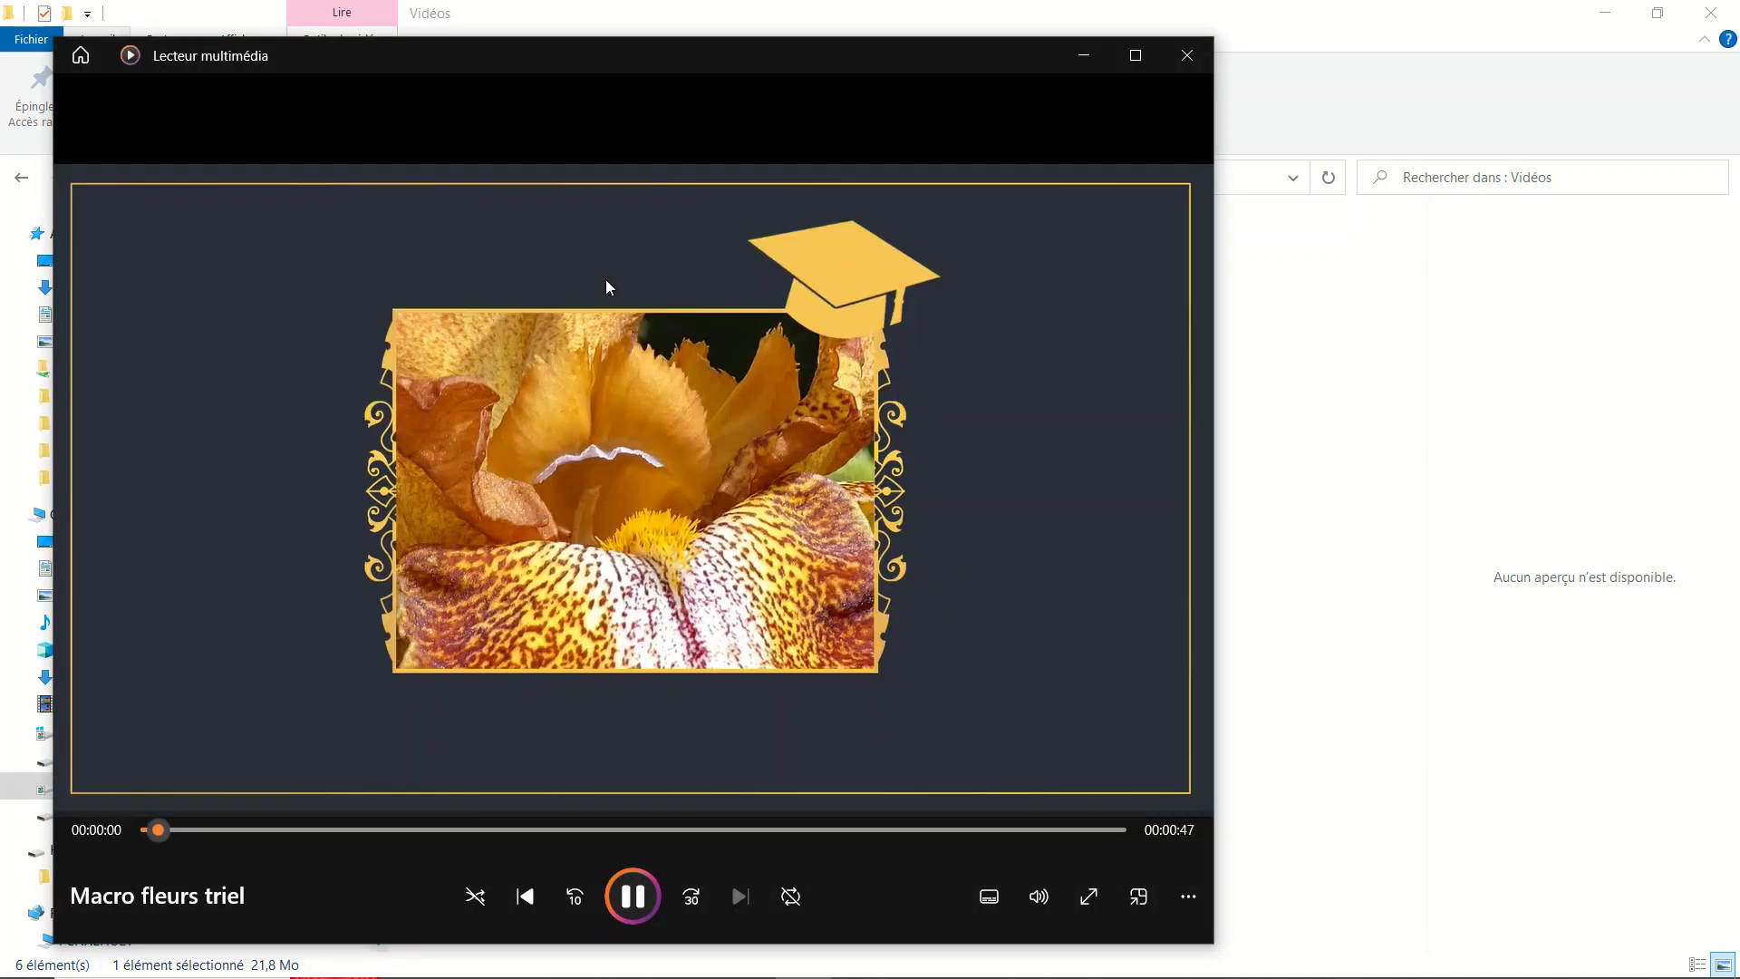
click(1132, 62)
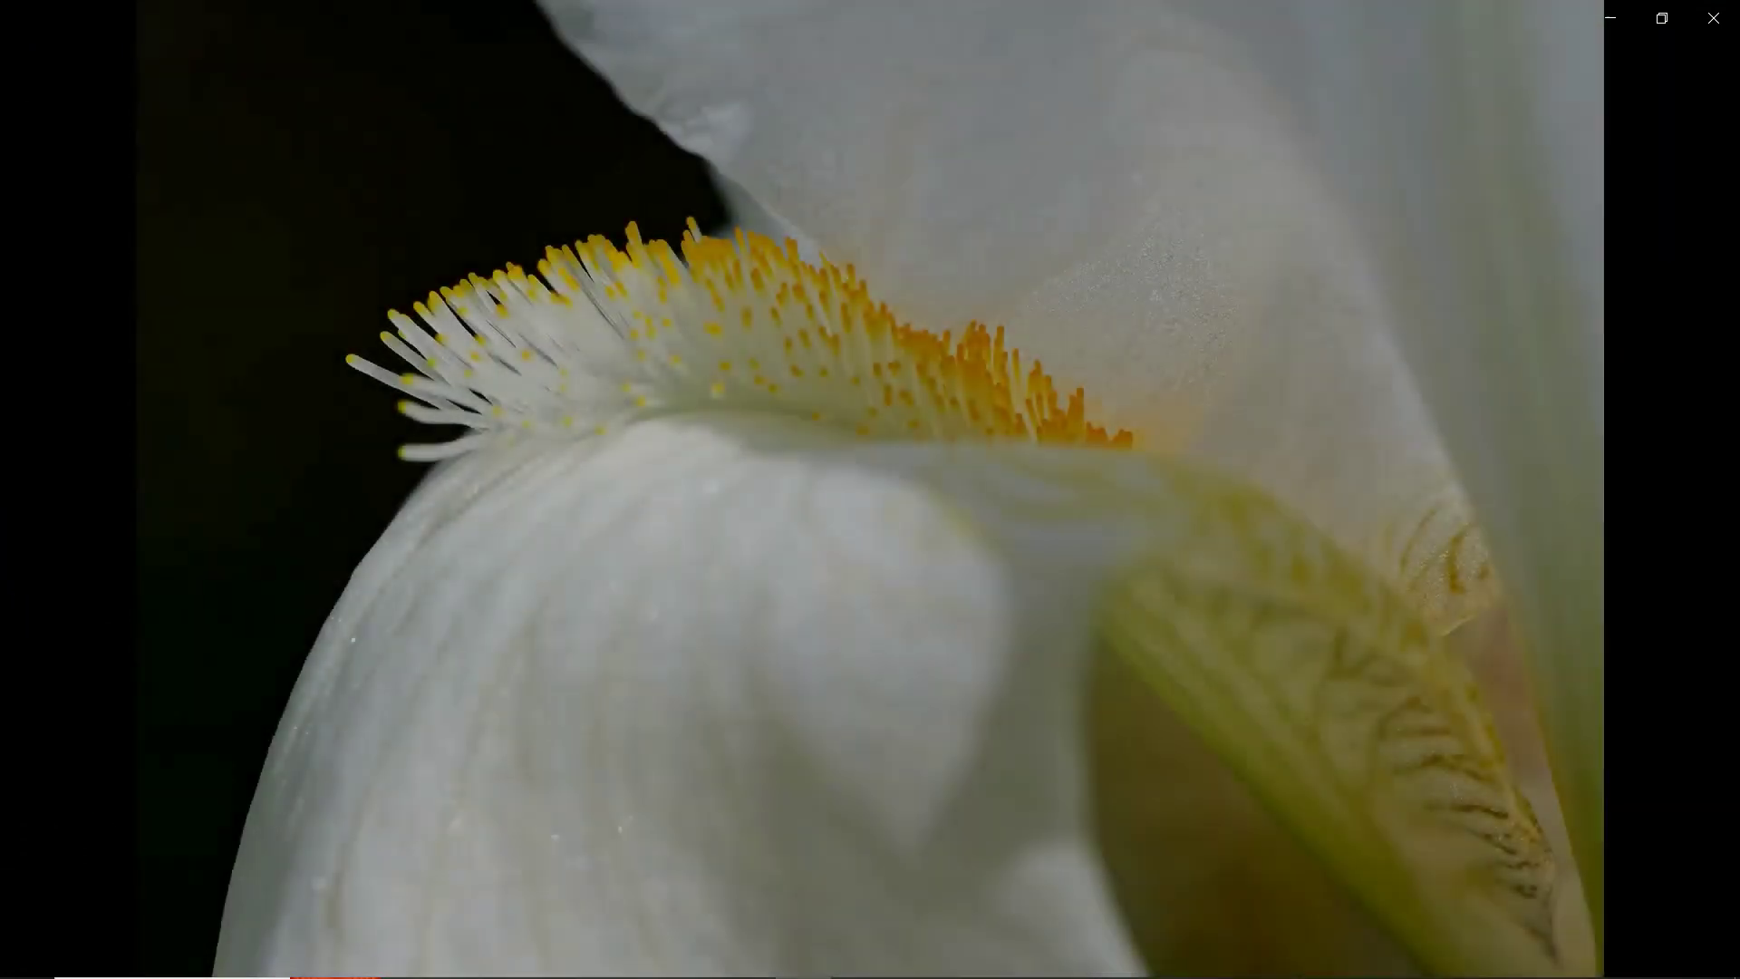
mouse_move(423, 724)
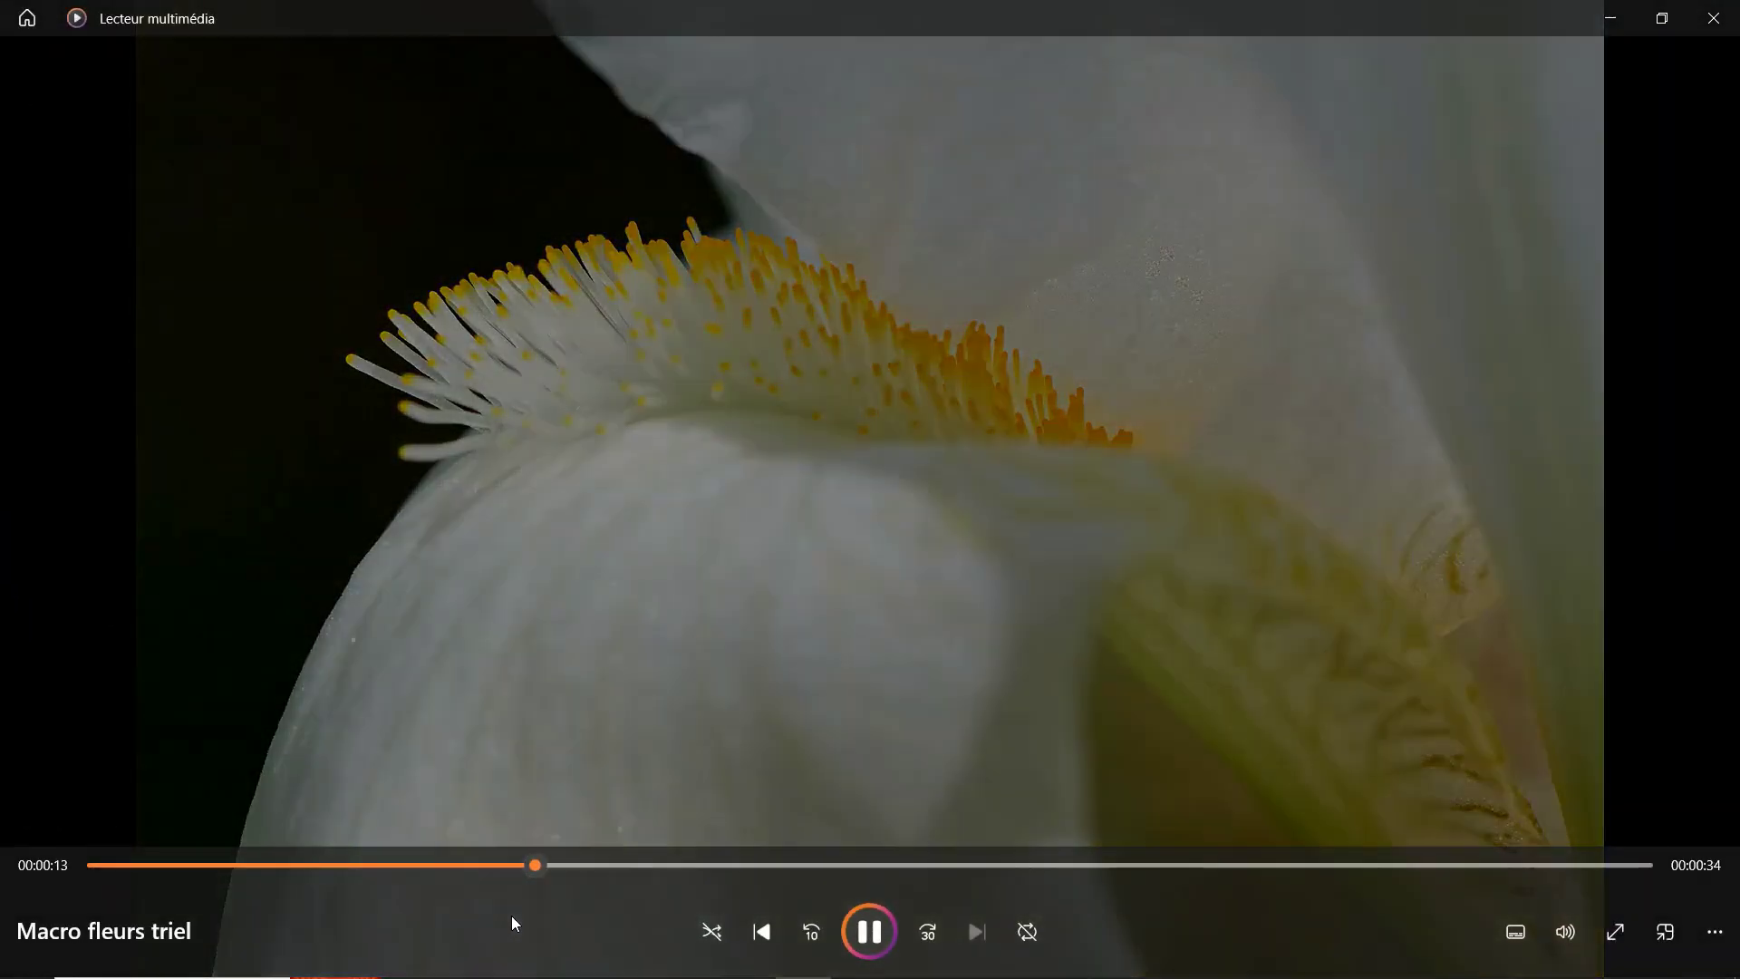